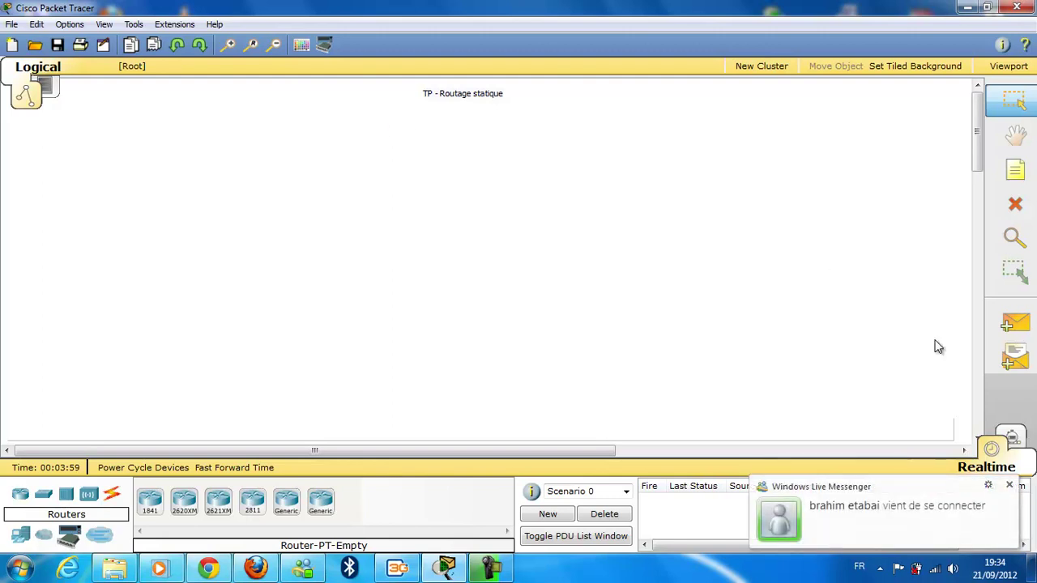
# Step: Place six Router-PT-Empty routers: three in an upper row, two in a middle row and one lower down
pyautogui.click(1009, 485)
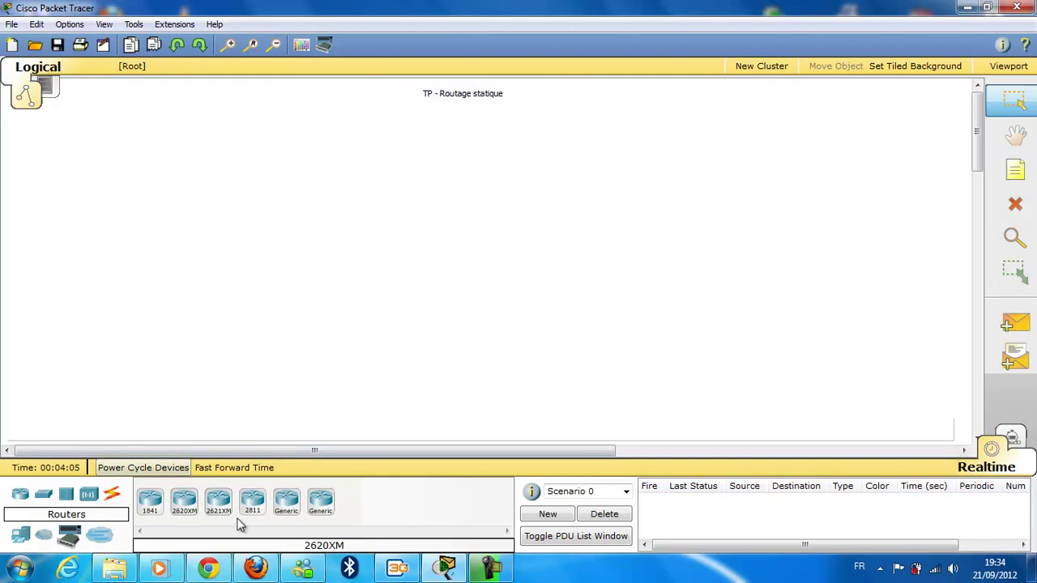
pyautogui.click(326, 506)
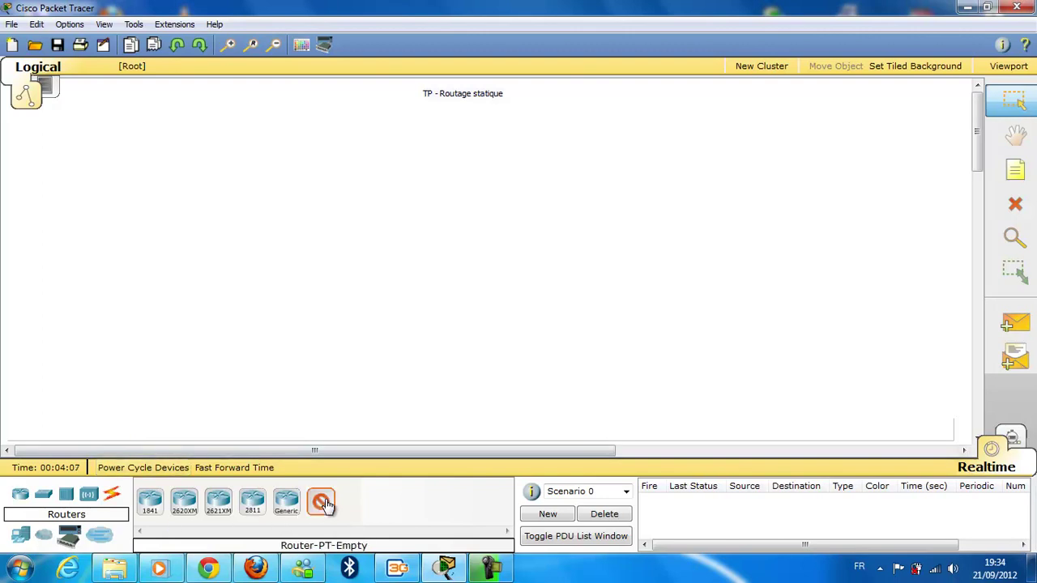
pyautogui.click(328, 176)
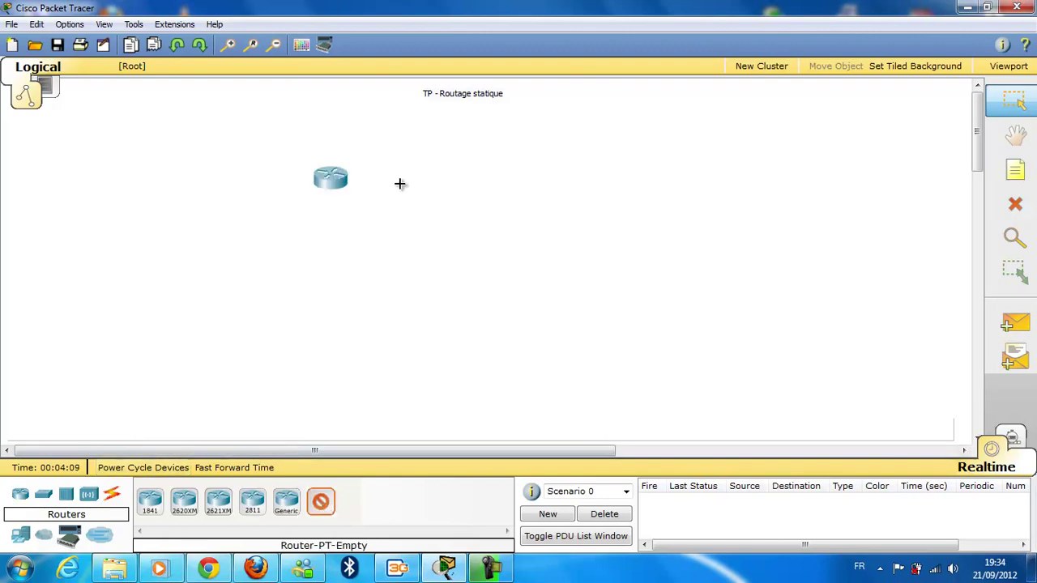
pyautogui.click(483, 181)
pyautogui.click(404, 320)
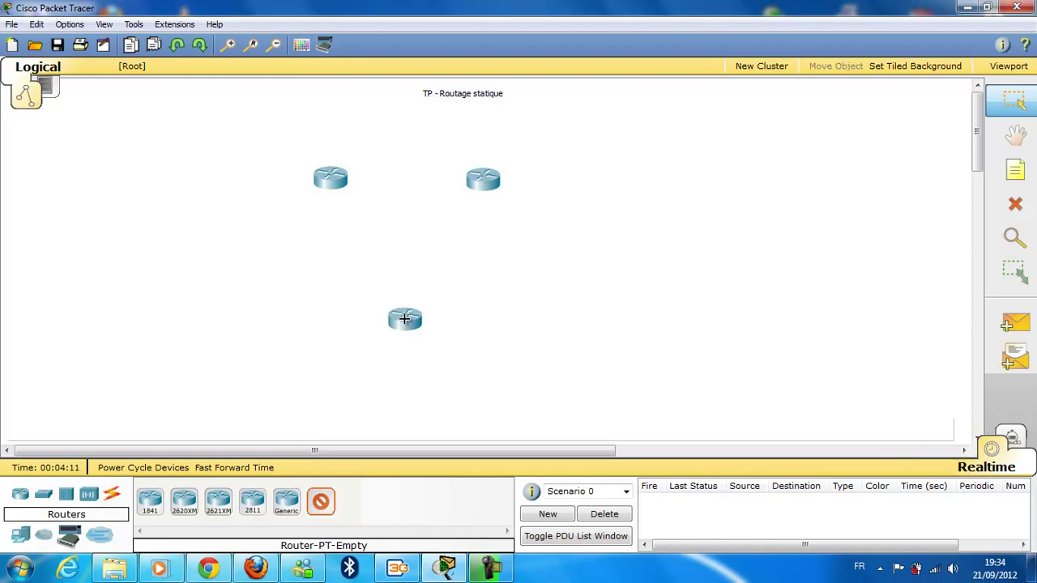
pyautogui.click(746, 188)
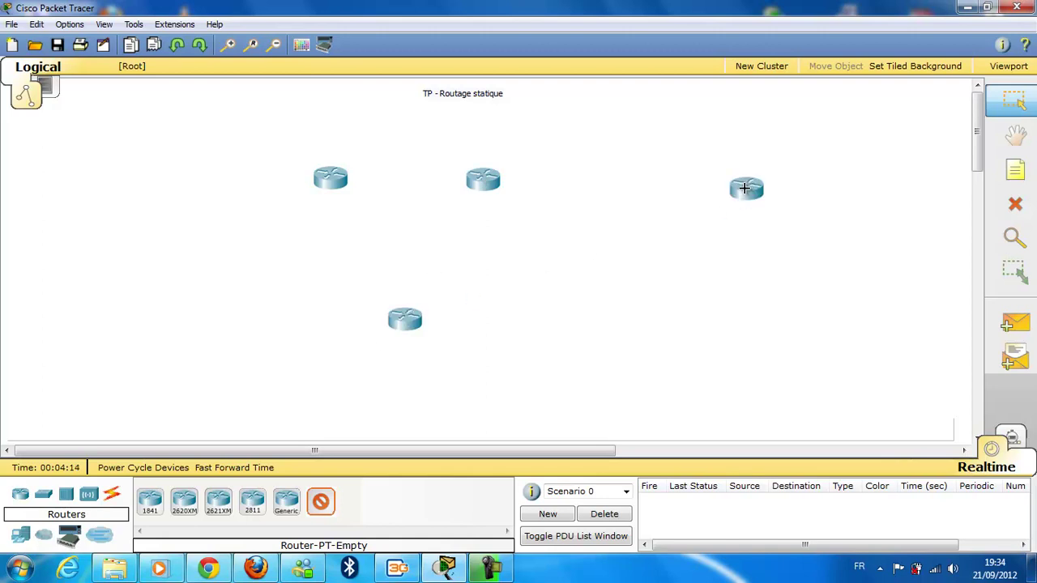
pyautogui.click(664, 319)
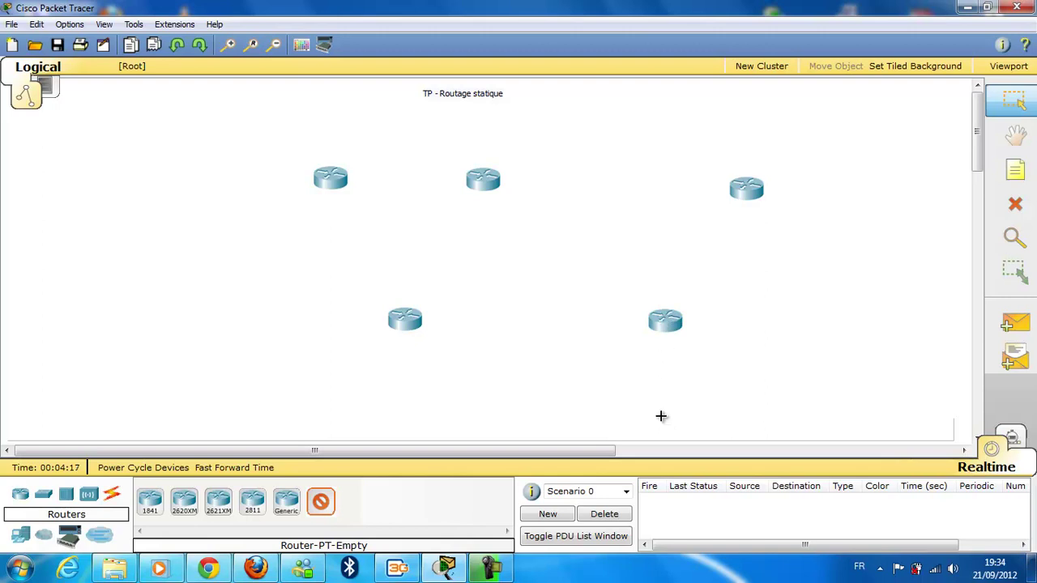
pyautogui.scroll(-2, 661, 414)
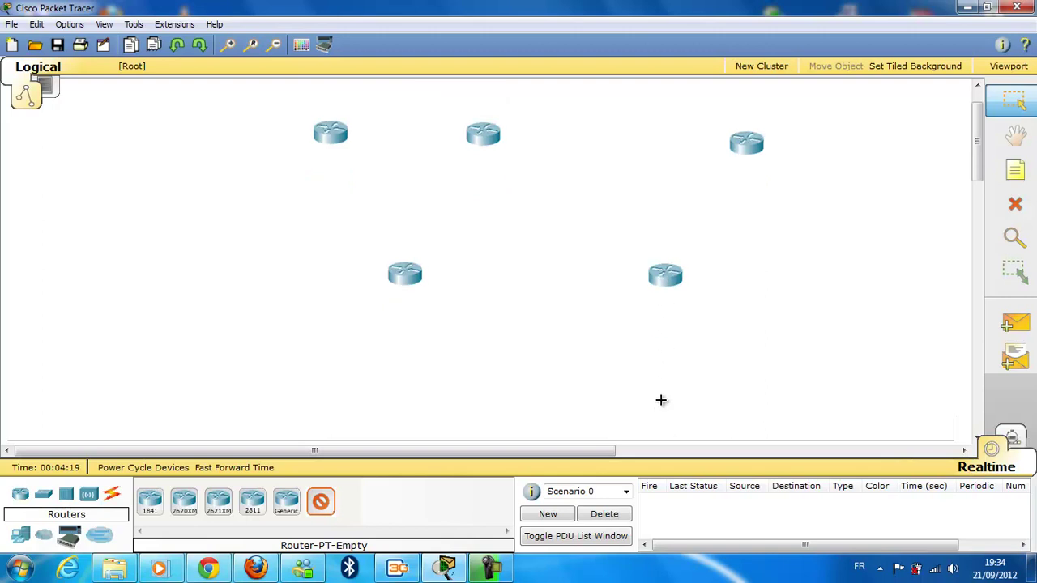
pyautogui.click(661, 402)
# Step: Select all six routers and shift them together to the right to leave room beside the upper-left router
pyautogui.click(274, 44)
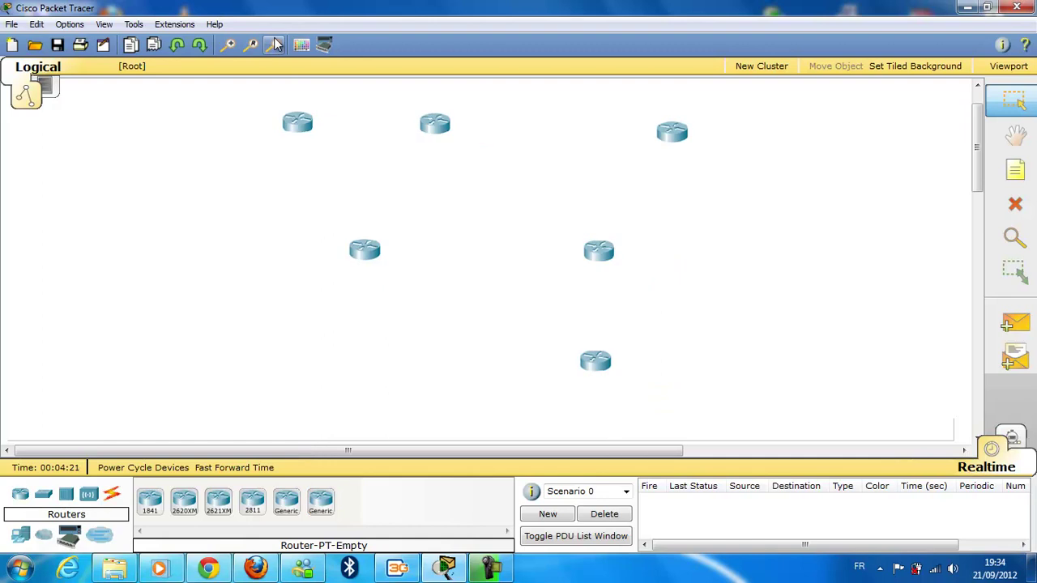
pyautogui.click(274, 45)
pyautogui.scroll(2, 251, 258)
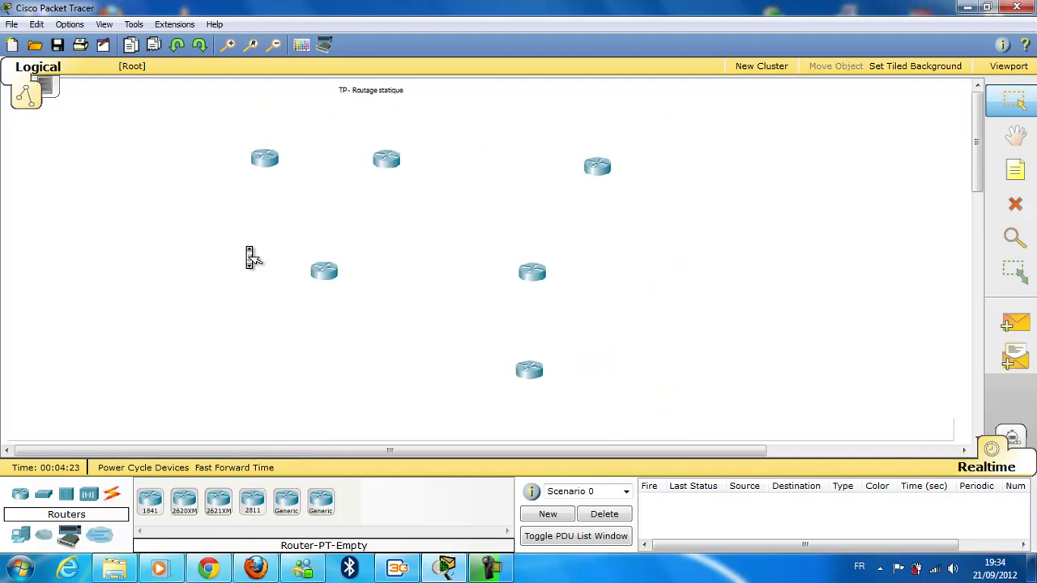
pyautogui.moveTo(267, 163); pyautogui.dragTo(256, 164)
pyautogui.moveTo(655, 134); pyautogui.dragTo(151, 377)
pyautogui.moveTo(326, 278); pyautogui.dragTo(387, 289)
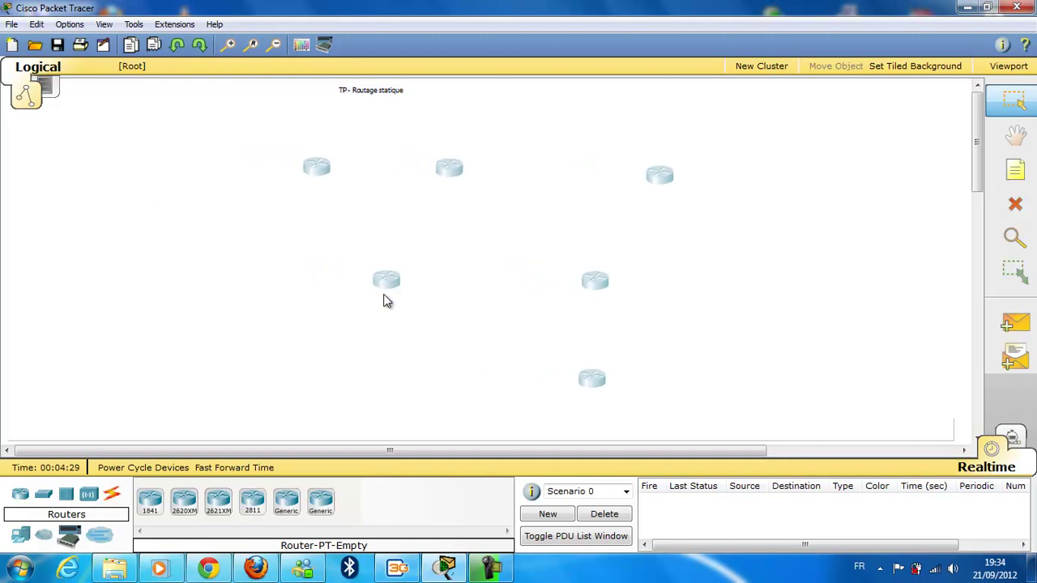
pyautogui.click(384, 329)
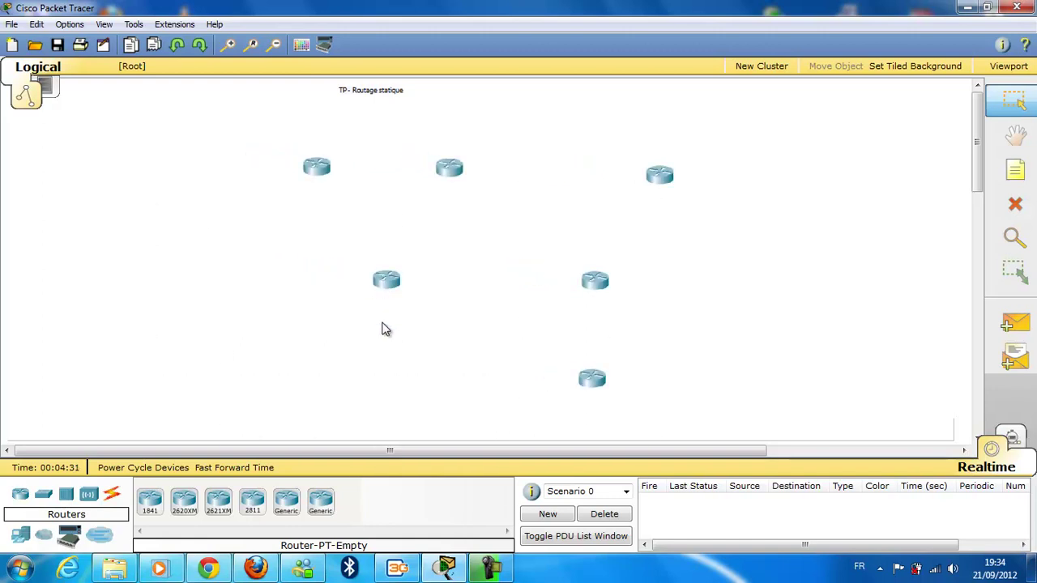
# Step: Place five 2950-24 switches: two to the left of the upper-left router and one beside each of the three right-hand routers
pyautogui.click(42, 497)
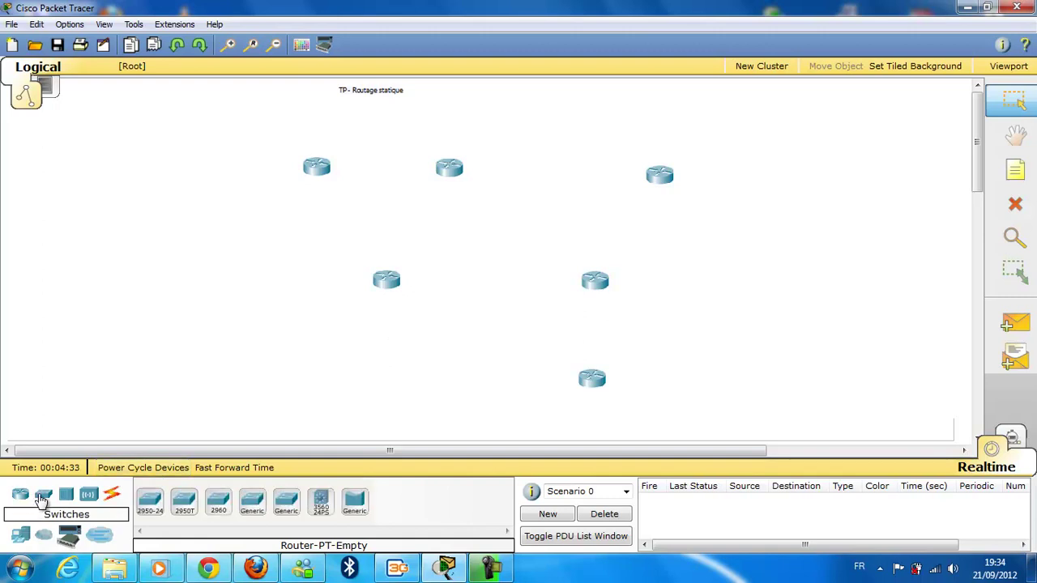
pyautogui.click(150, 501)
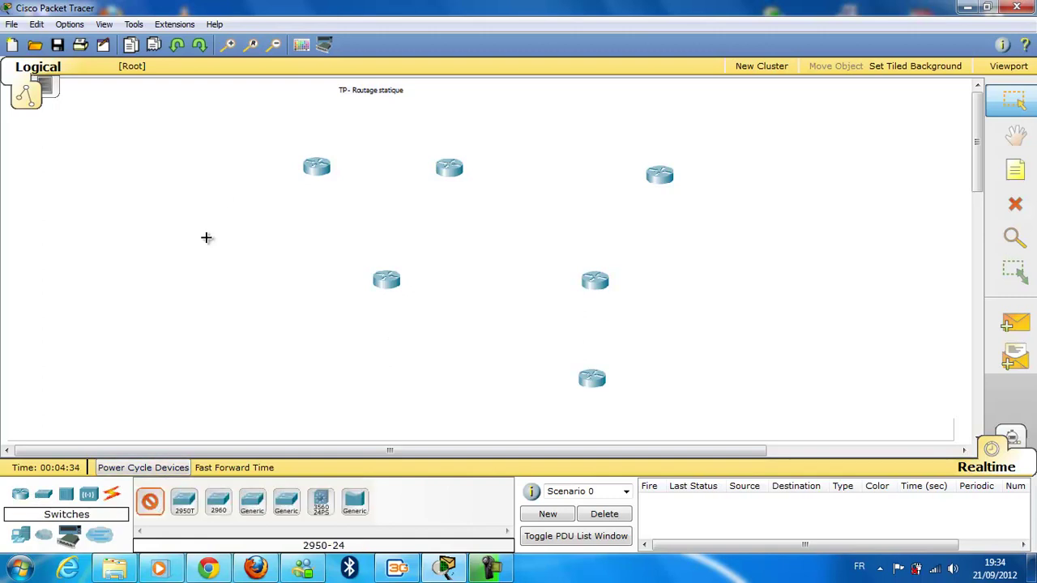
pyautogui.click(217, 165)
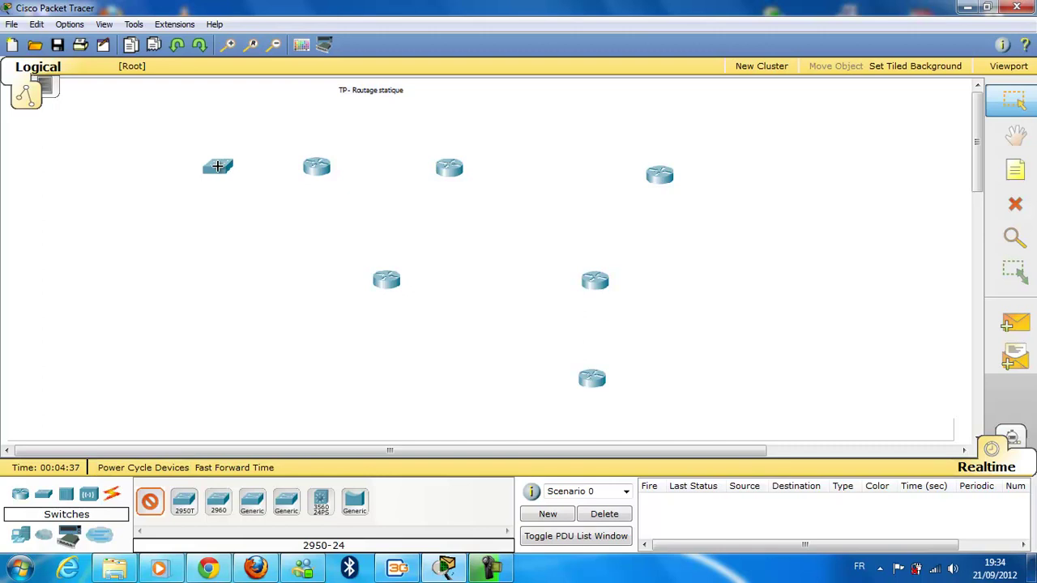
pyautogui.click(286, 163)
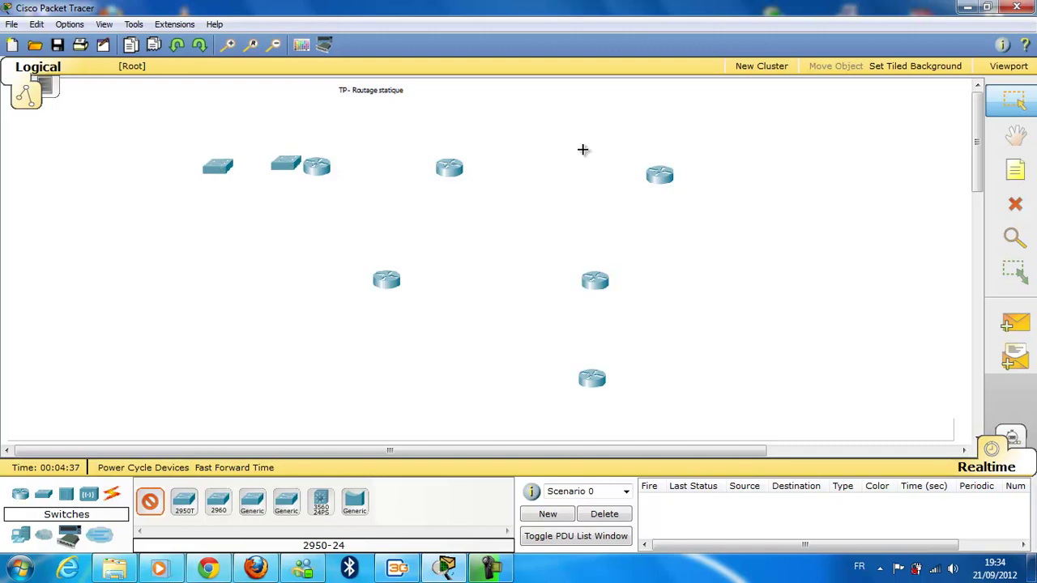
pyautogui.click(747, 172)
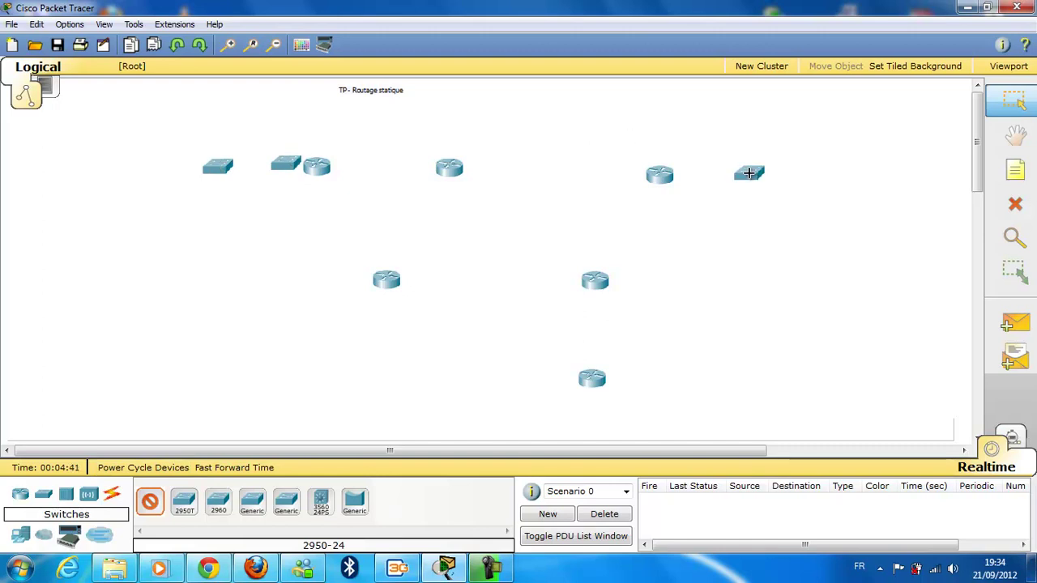
pyautogui.click(724, 282)
pyautogui.click(727, 378)
pyautogui.press('Escape')
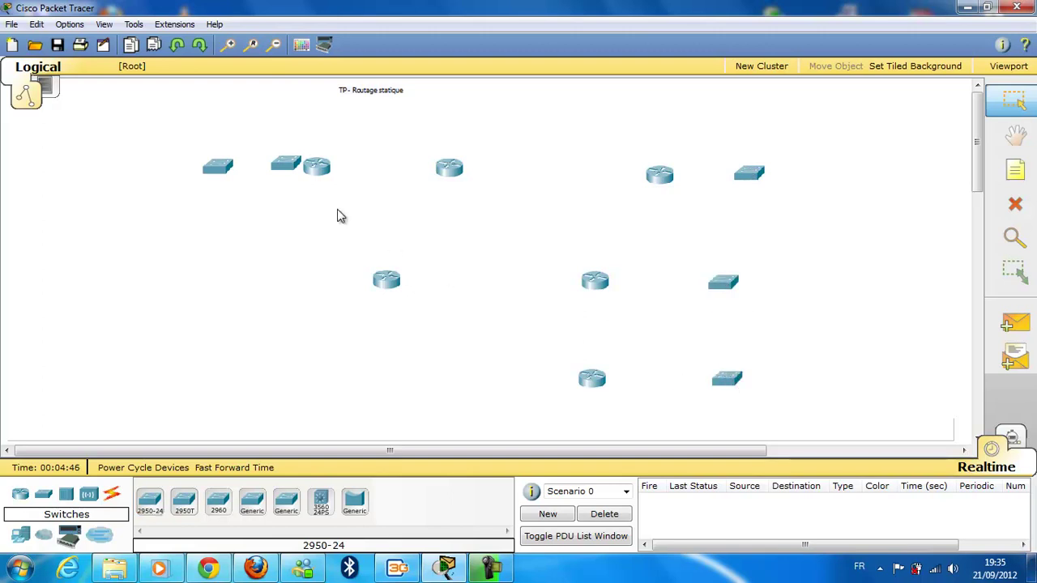
# Step: Delete the extra switch crowding the upper-left router
pyautogui.click(283, 168)
pyautogui.press('Escape')
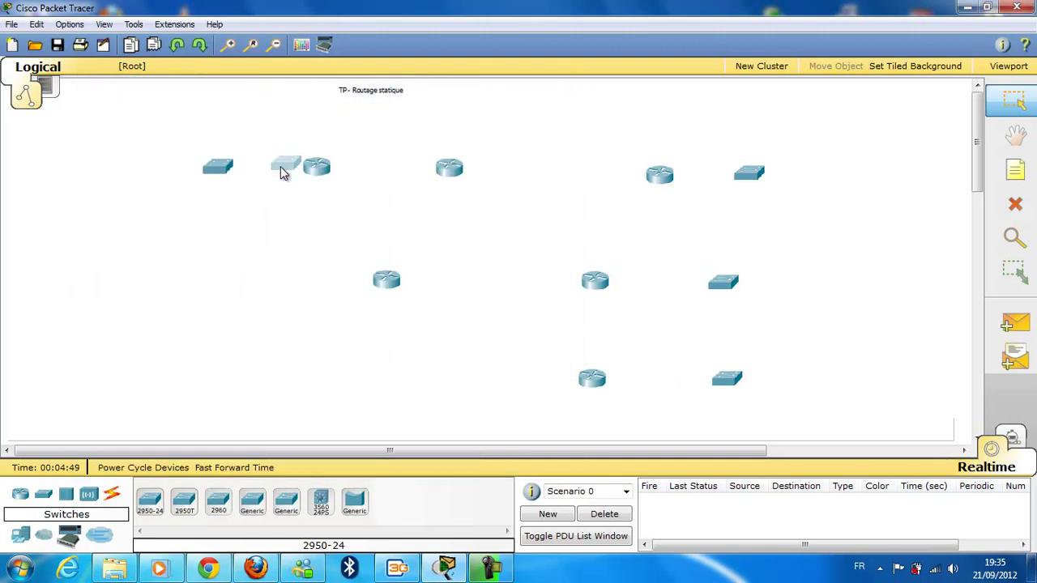
pyautogui.press('Delete')
pyautogui.press('Escape')
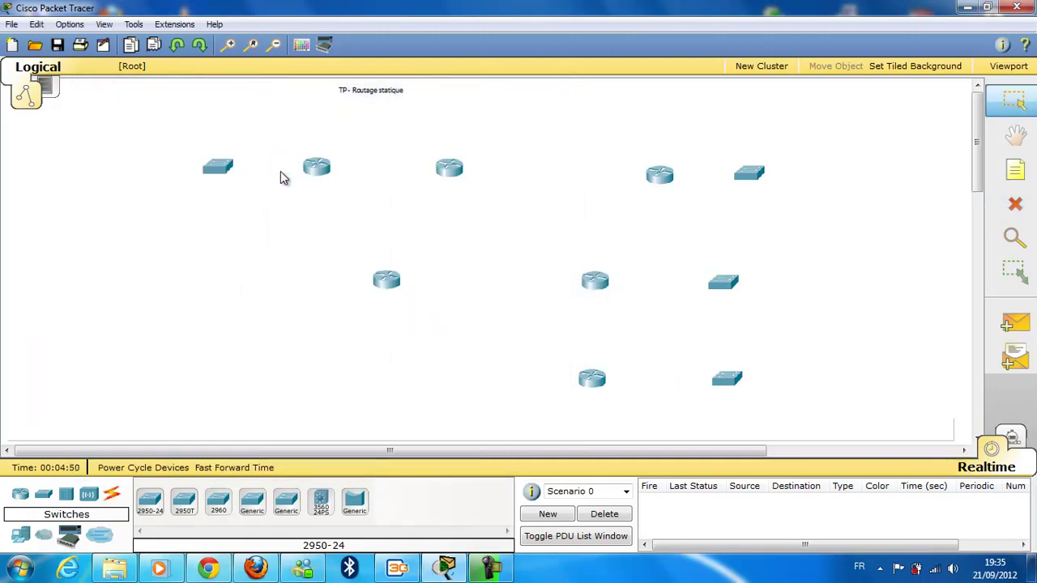
# Step: Place eight PC-PT computers: two beside the left switch and two beside each of the three right-hand switches
pyautogui.click(22, 536)
pyautogui.click(150, 506)
pyautogui.click(106, 132)
pyautogui.click(103, 188)
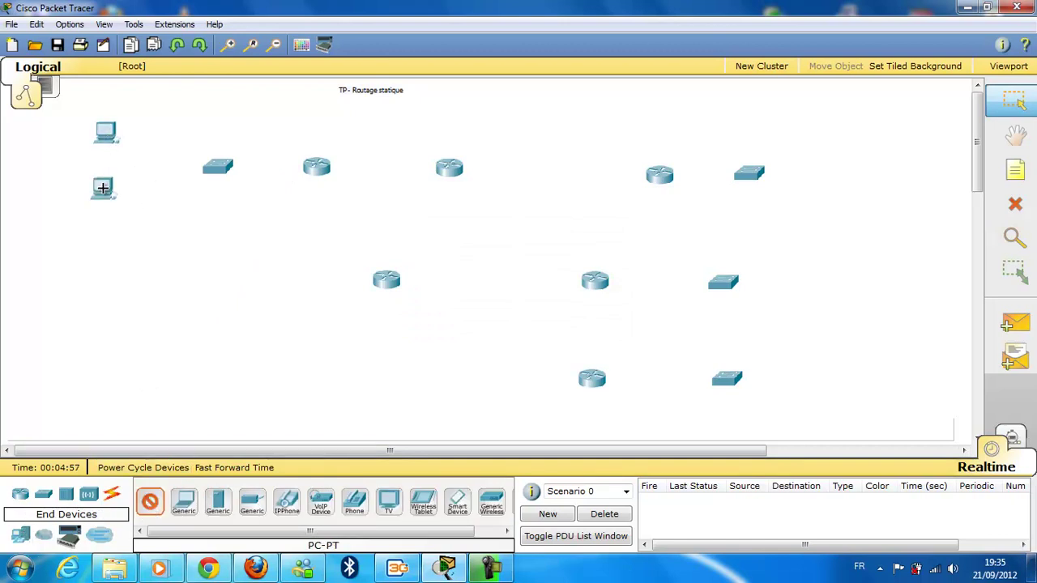
pyautogui.click(841, 357)
pyautogui.click(840, 418)
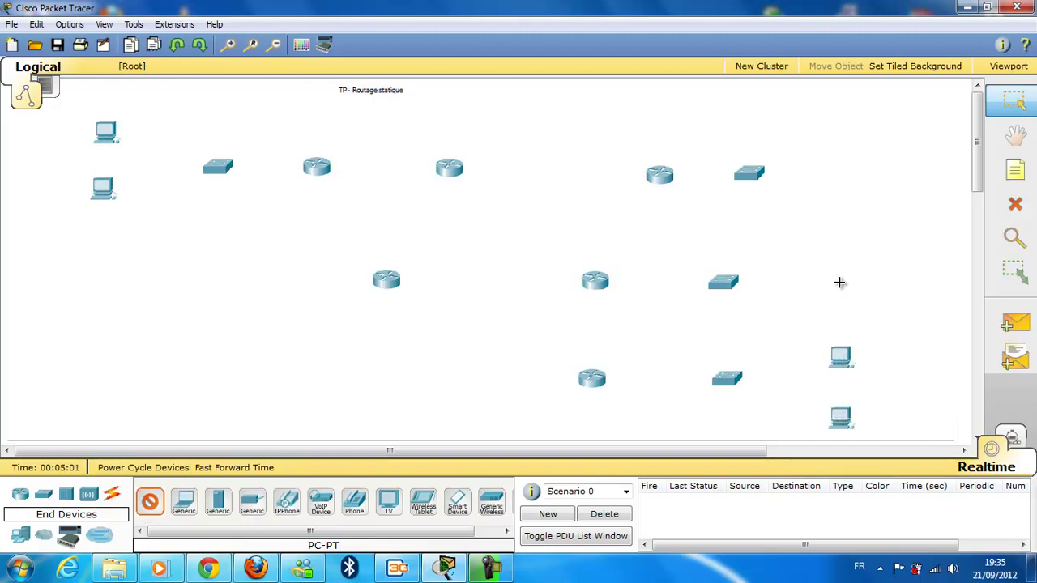
pyautogui.click(840, 305)
pyautogui.click(840, 265)
pyautogui.click(837, 189)
pyautogui.click(839, 140)
pyautogui.press('Escape')
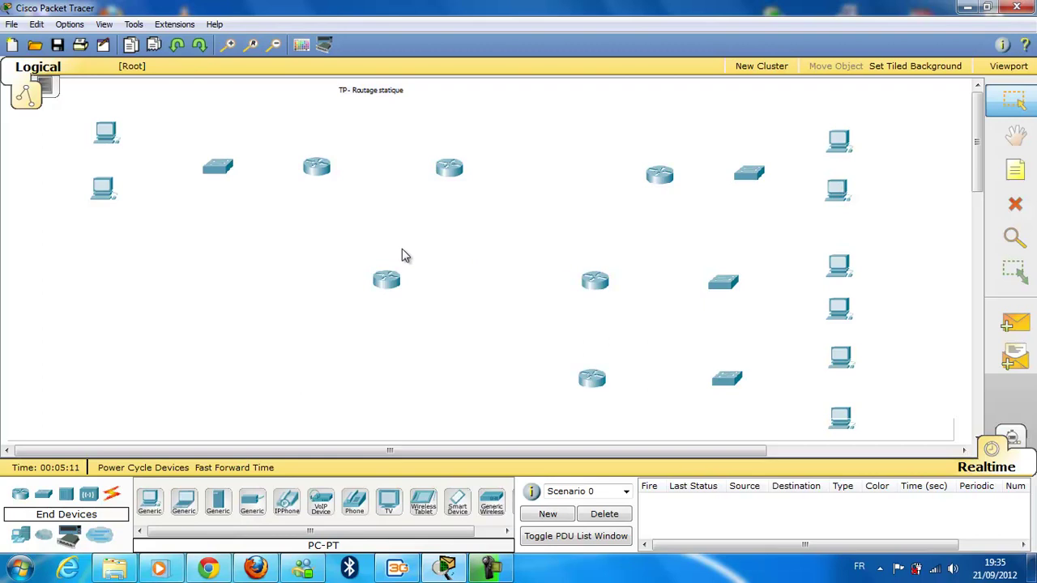
# Step: Install one PT-ROUTER-NM-1CFE and two PT-ROUTER-NM-1S modules in the upper-left router Router0 and leave it powered on
pyautogui.click(316, 171)
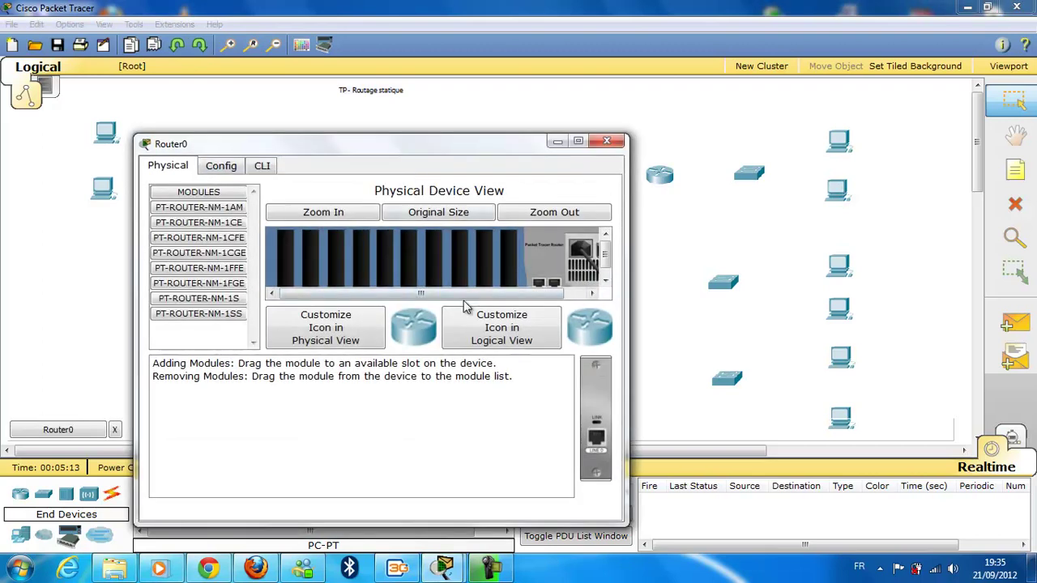
pyautogui.moveTo(462, 299); pyautogui.dragTo(547, 296)
pyautogui.moveTo(495, 146); pyautogui.dragTo(837, 93)
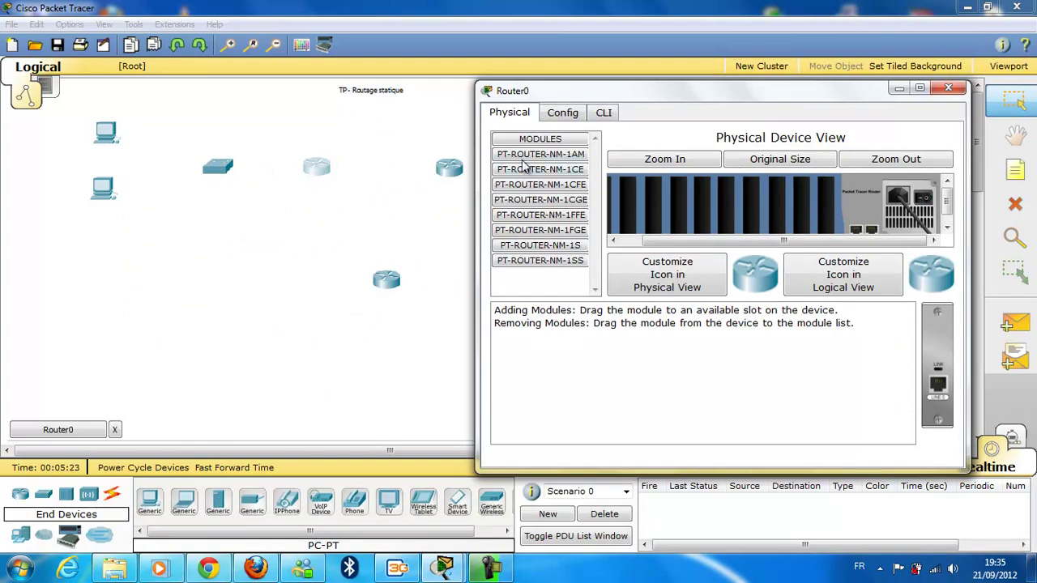
pyautogui.click(554, 185)
pyautogui.moveTo(596, 188); pyautogui.dragTo(826, 203)
pyautogui.moveTo(584, 251); pyautogui.dragTo(806, 204)
pyautogui.moveTo(577, 251); pyautogui.dragTo(777, 211)
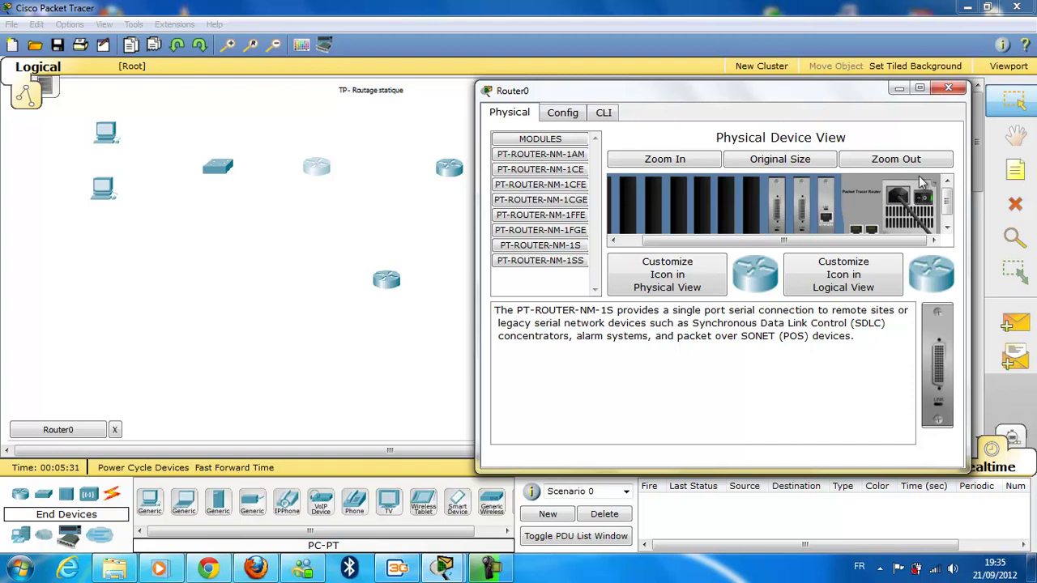
pyautogui.click(948, 88)
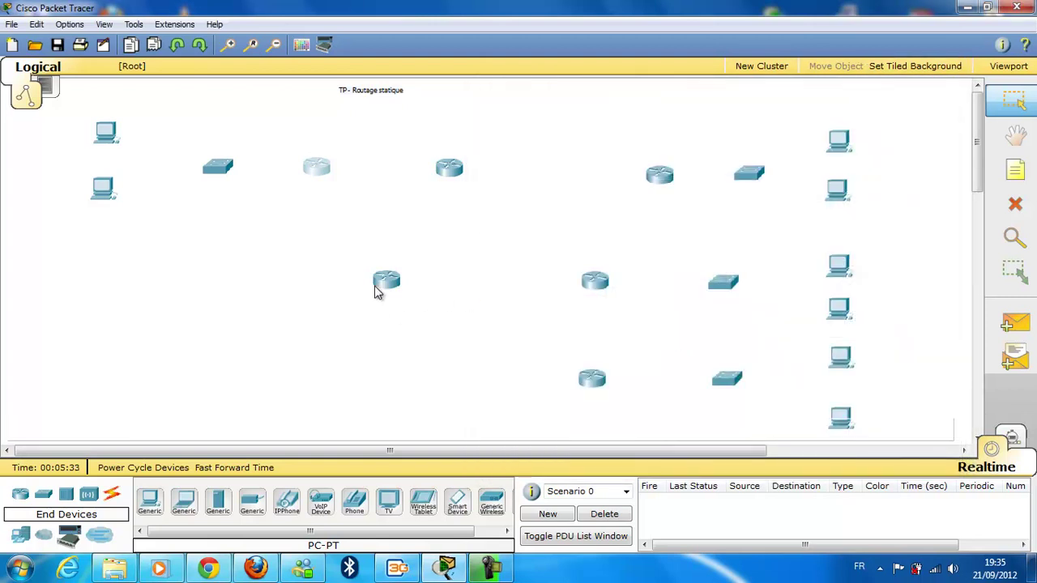
# Step: Place another 2950-24 switch between the middle-row left router and the lowest router
pyautogui.moveTo(386, 289)
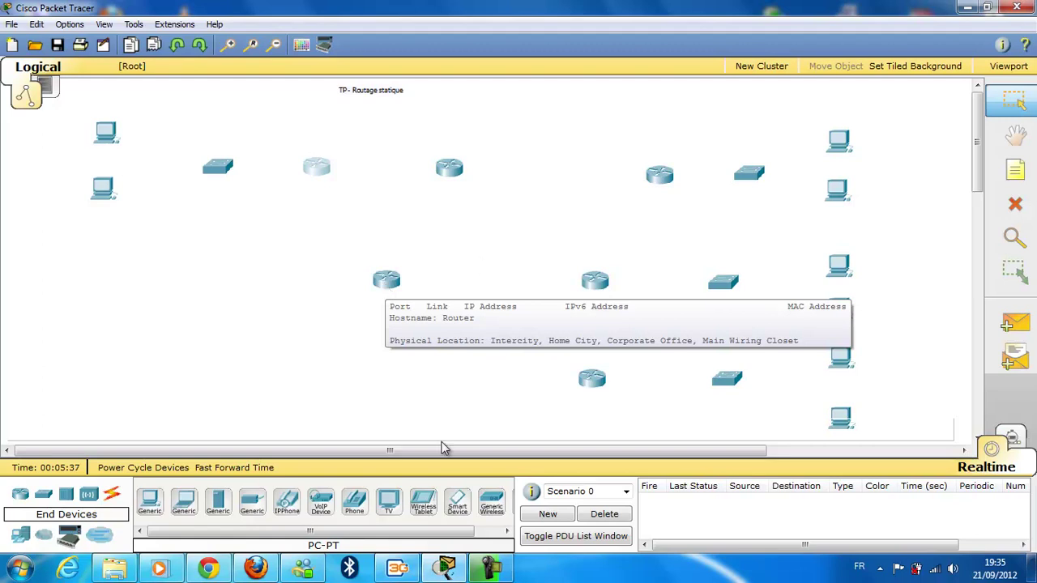
pyautogui.click(45, 497)
pyautogui.moveTo(150, 502); pyautogui.dragTo(486, 334)
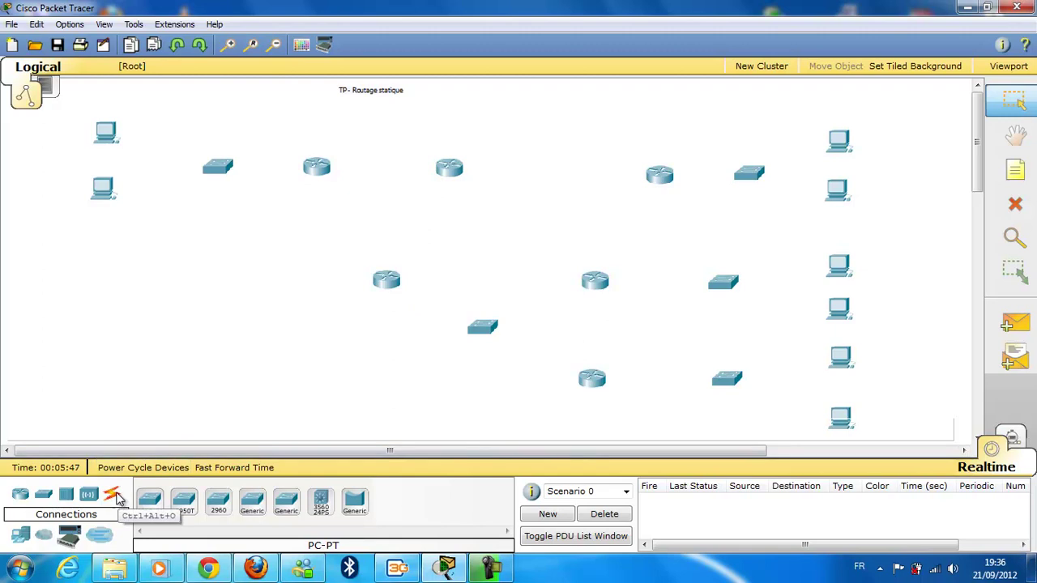
# Step: Install two PT-ROUTER-NM-1S modules and one PT-ROUTER-NM-1CFE module in Router2, the left router of the middle row
pyautogui.click(386, 279)
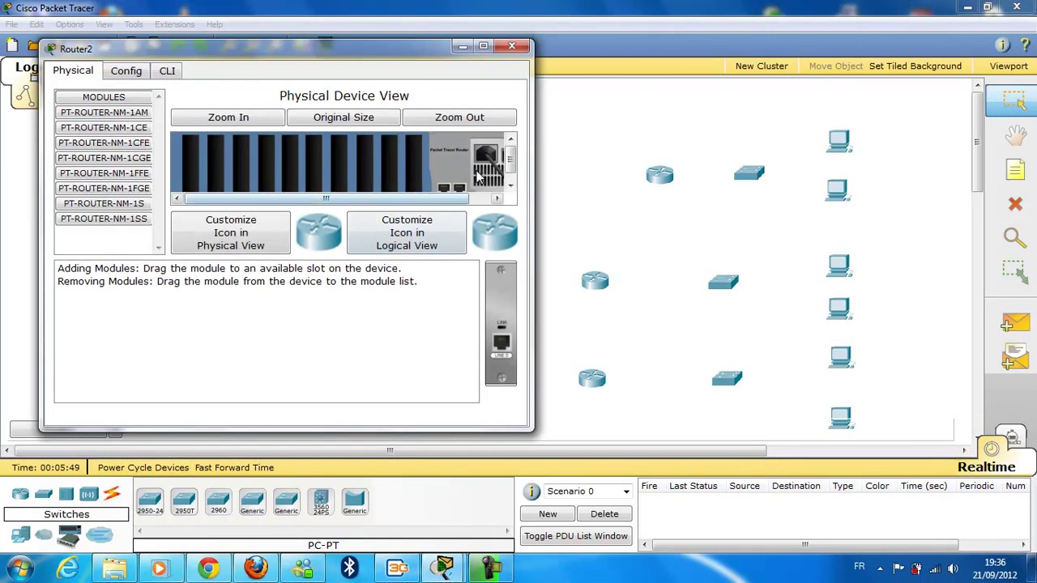
pyautogui.moveTo(447, 199); pyautogui.dragTo(478, 200)
pyautogui.moveTo(103, 203); pyautogui.dragTo(389, 172)
pyautogui.moveTo(118, 204); pyautogui.dragTo(366, 169)
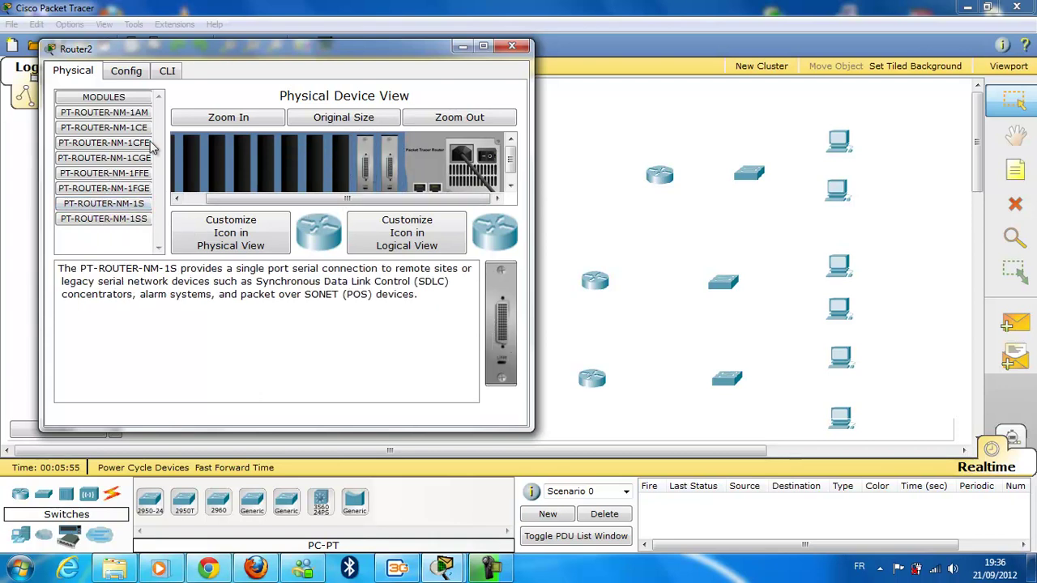
pyautogui.moveTo(132, 147); pyautogui.dragTo(340, 162)
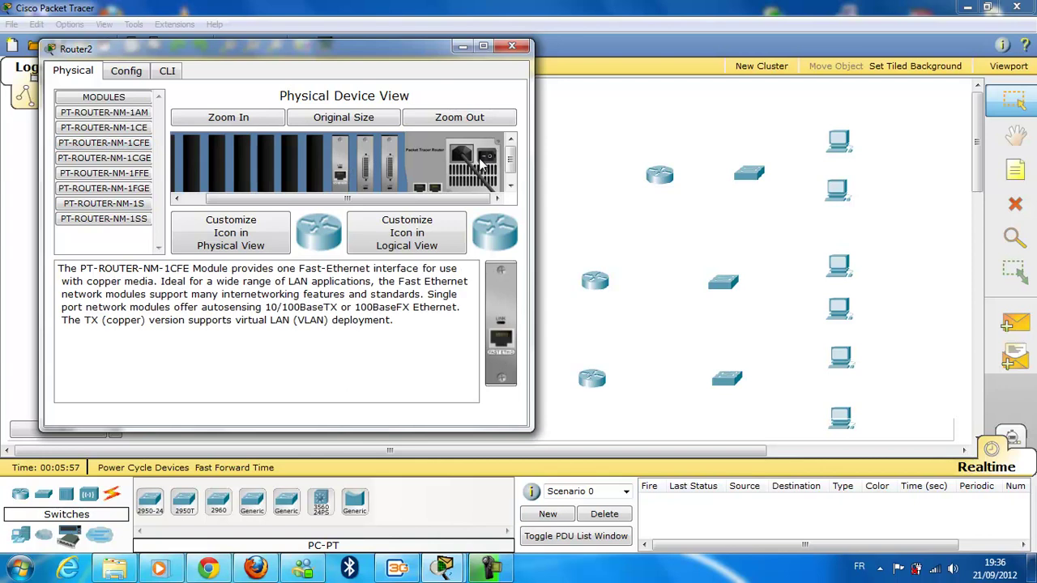
pyautogui.click(512, 46)
# Step: Install three PT-ROUTER-NM-1S modules in Router1, the middle router of the top row
pyautogui.moveTo(453, 180)
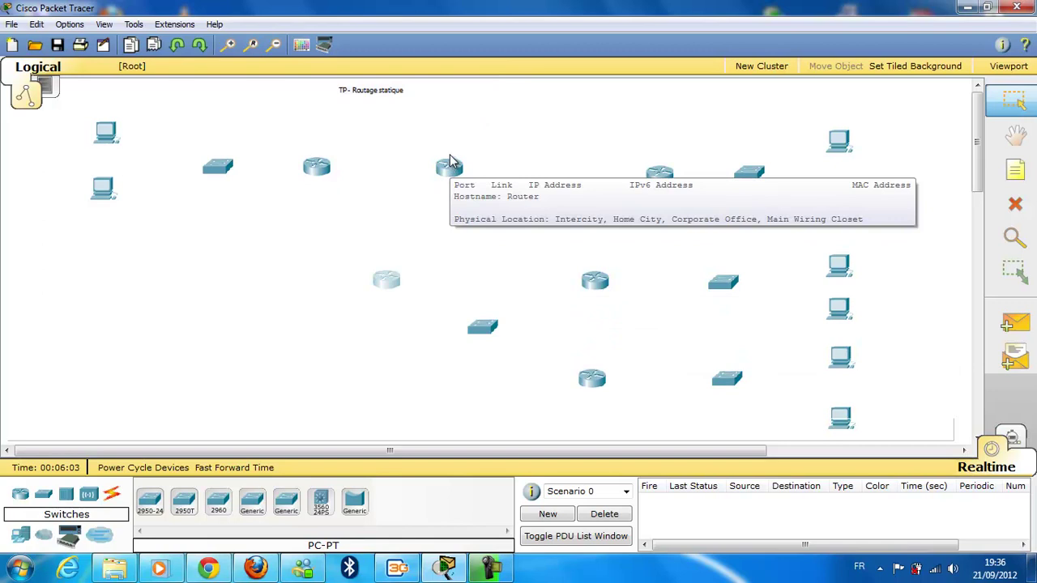
pyautogui.click(449, 164)
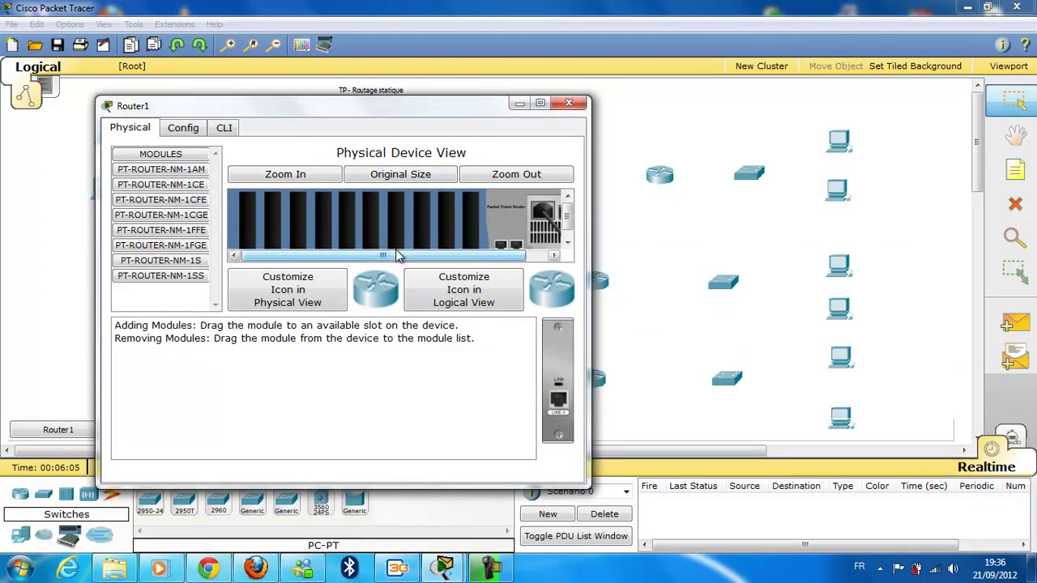
pyautogui.moveTo(397, 256); pyautogui.dragTo(480, 222)
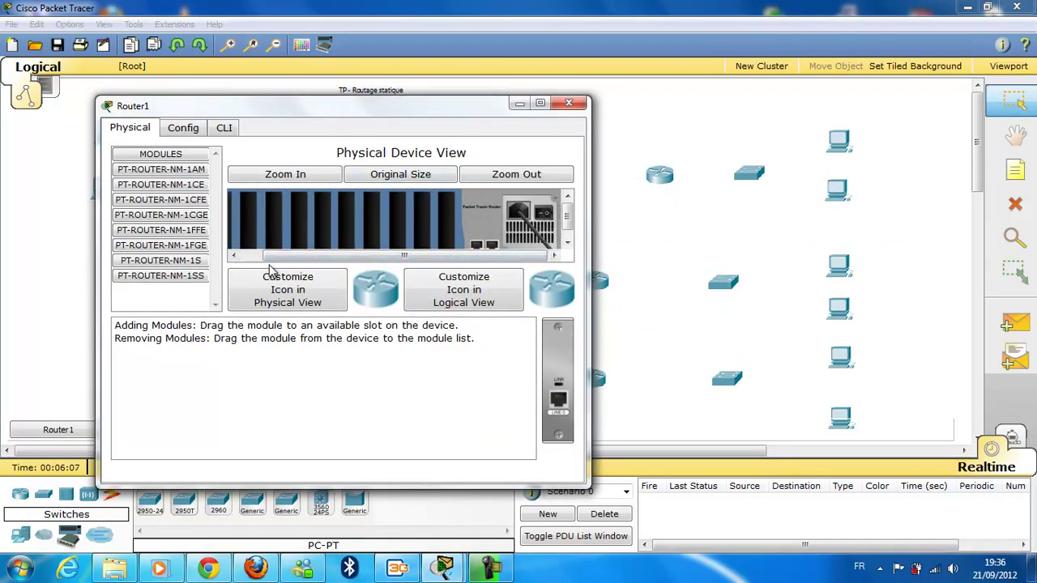
pyautogui.click(160, 262)
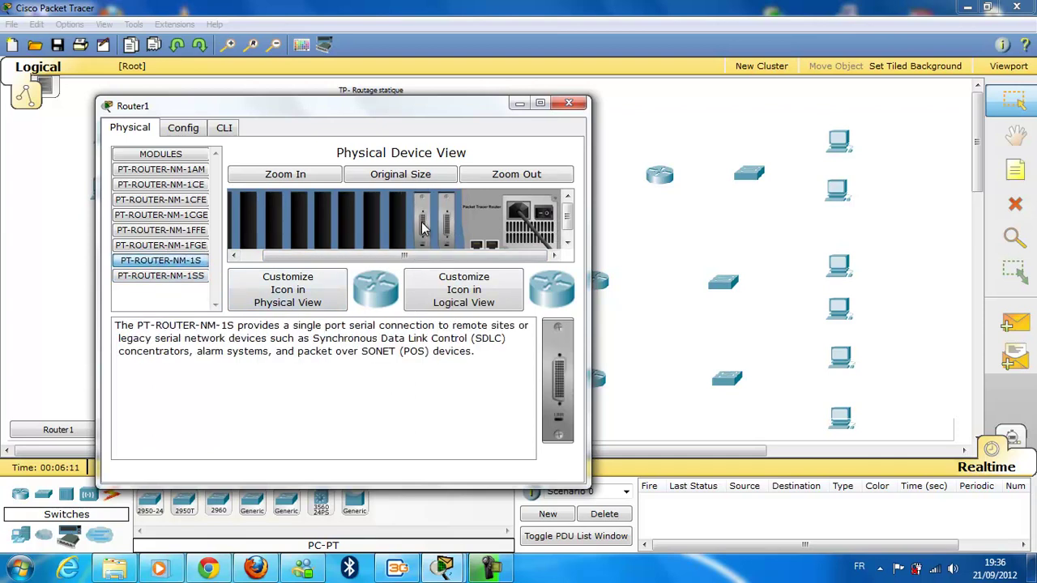
pyautogui.click(175, 264)
pyautogui.moveTo(174, 268); pyautogui.dragTo(401, 220)
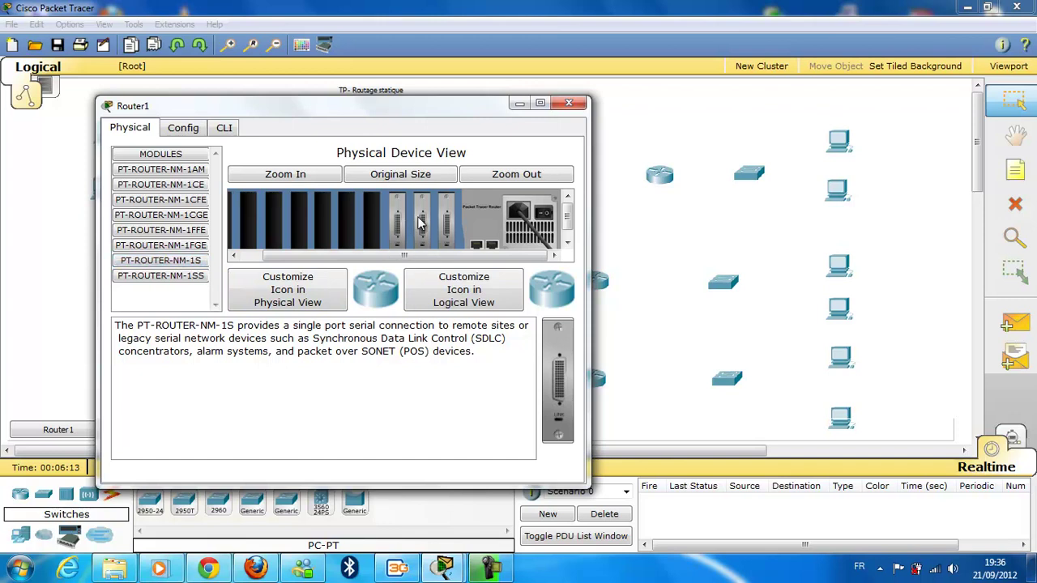
pyautogui.click(569, 103)
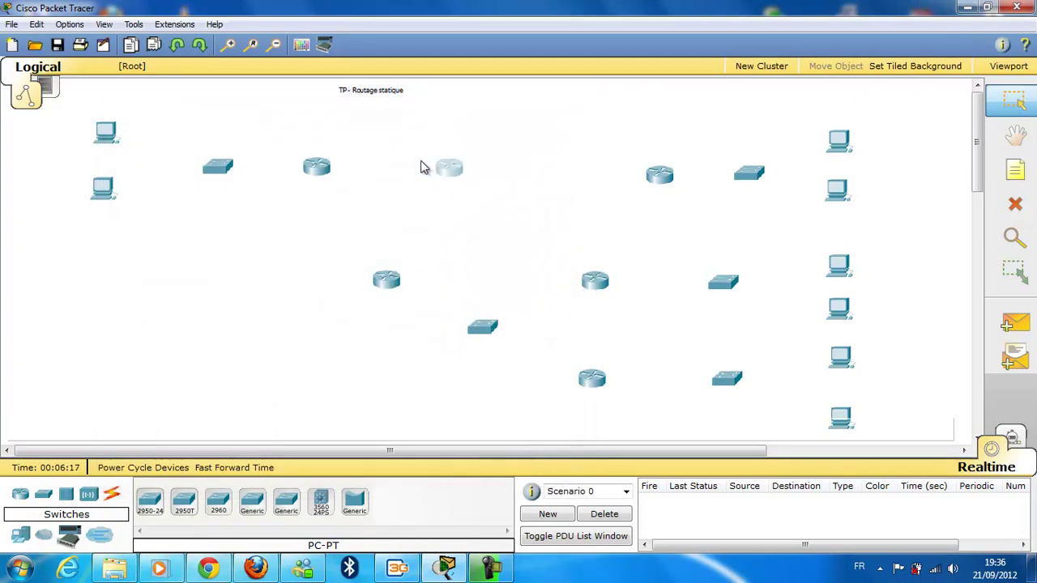
# Step: Install one PT-ROUTER-NM-1S and one PT-ROUTER-NM-1CFE module in Router3, the upper-right router
pyautogui.click(660, 180)
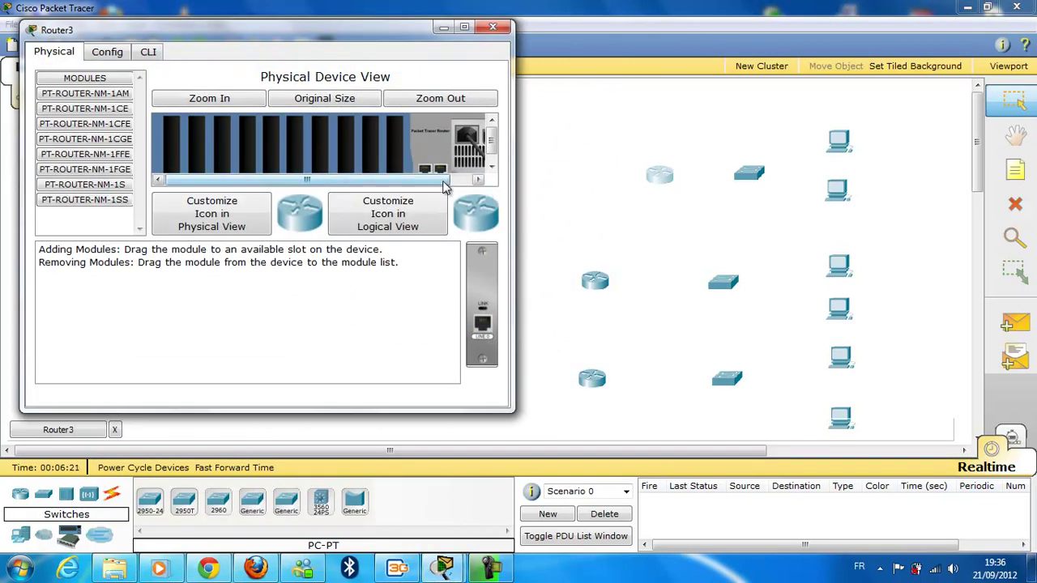
pyautogui.click(478, 180)
pyautogui.moveTo(84, 184); pyautogui.dragTo(372, 147)
pyautogui.moveTo(121, 124); pyautogui.dragTo(350, 147)
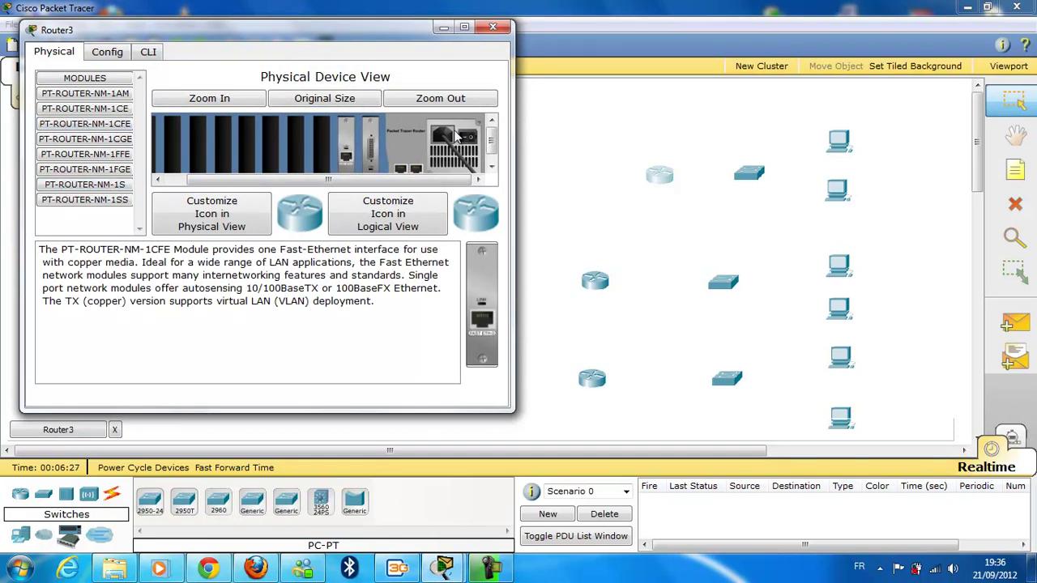
pyautogui.click(493, 27)
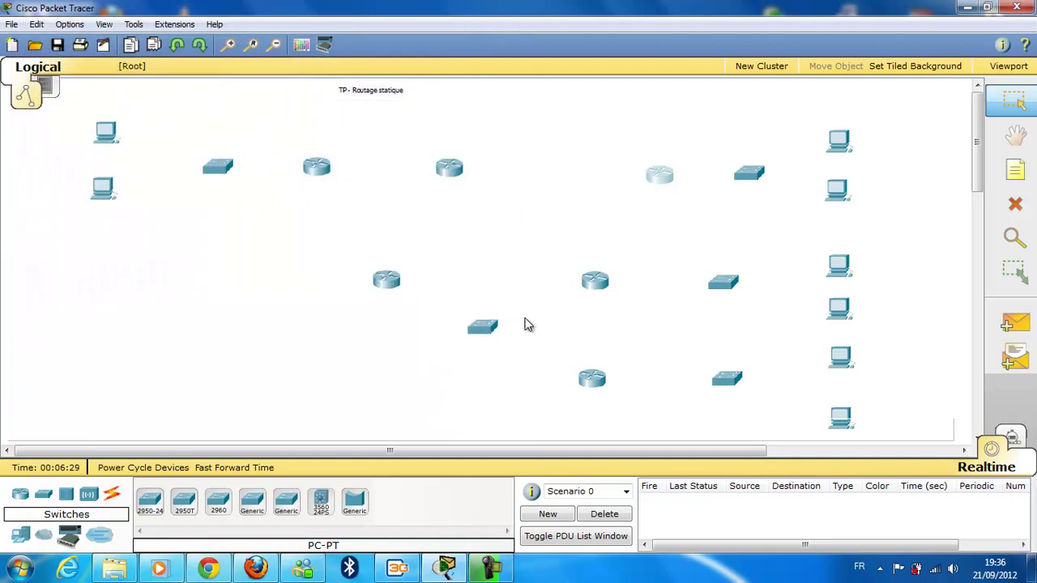
# Step: Install two PT-ROUTER-NM-1CFE modules in Router4, the right router of the middle row
pyautogui.click(597, 282)
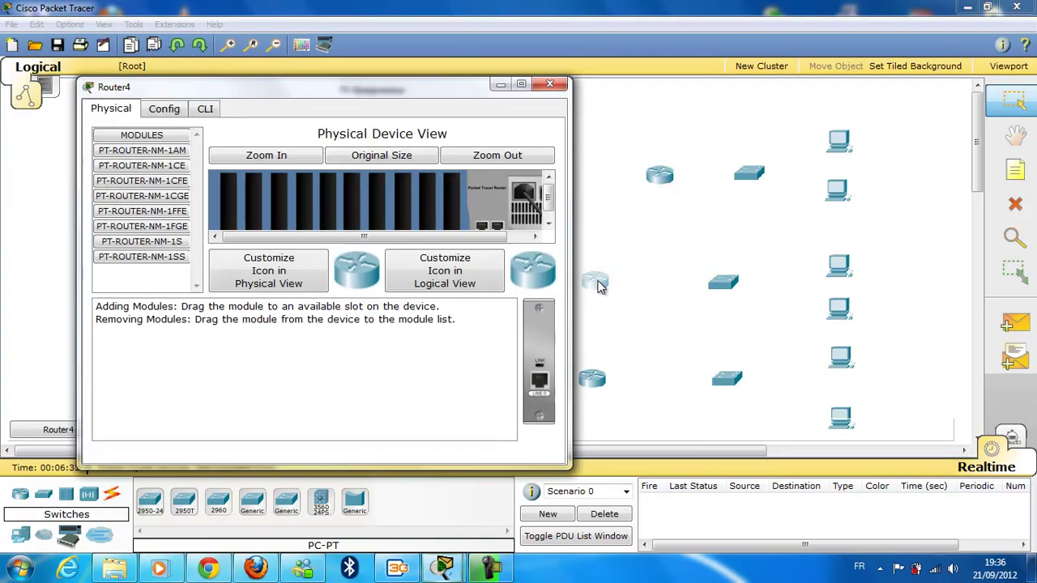
pyautogui.moveTo(490, 237); pyautogui.dragTo(510, 236)
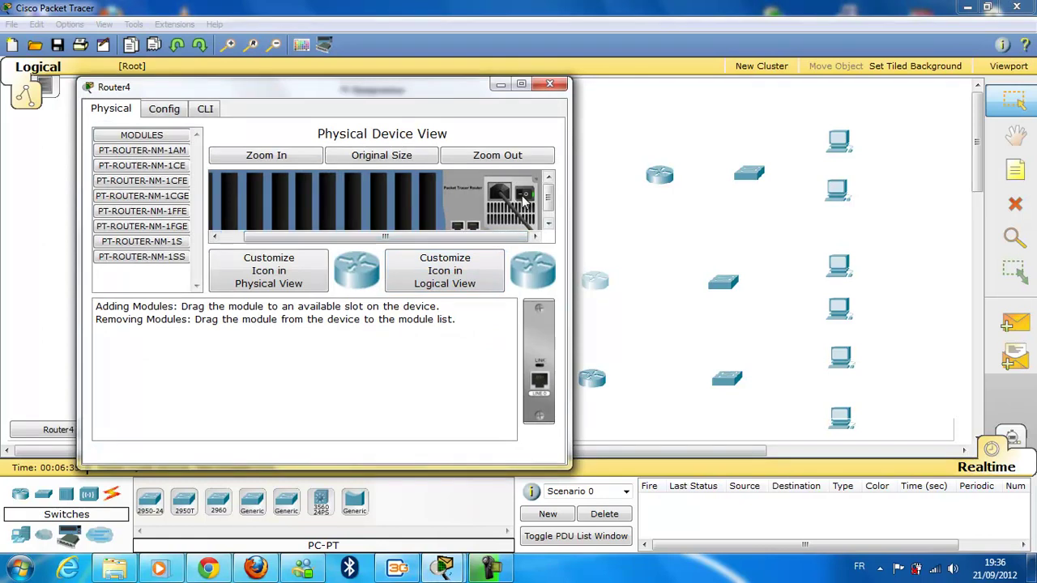
pyautogui.moveTo(177, 186); pyautogui.dragTo(428, 209)
pyautogui.moveTo(142, 181); pyautogui.dragTo(405, 202)
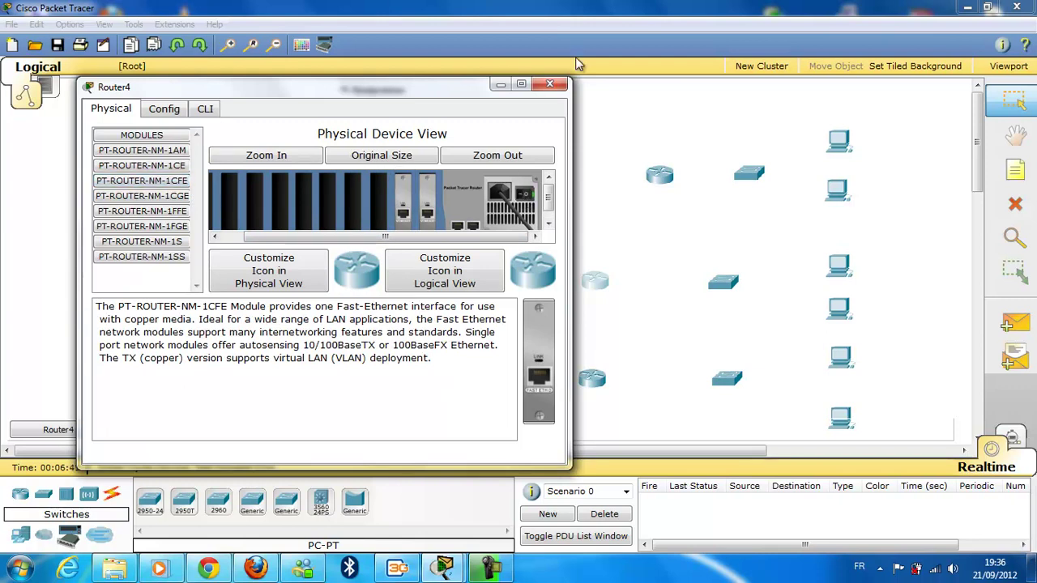
pyautogui.click(550, 84)
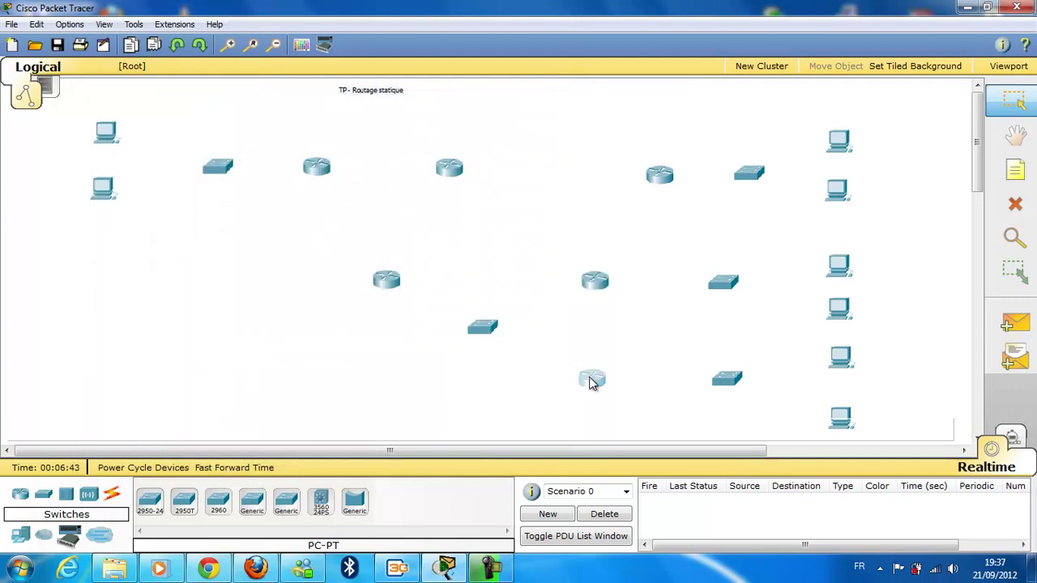
# Step: Install two PT-ROUTER-NM-1CFE modules in Router5, the lowest router, leave it powered on, and recheck Router4's modules
pyautogui.click(591, 382)
pyautogui.click(582, 256)
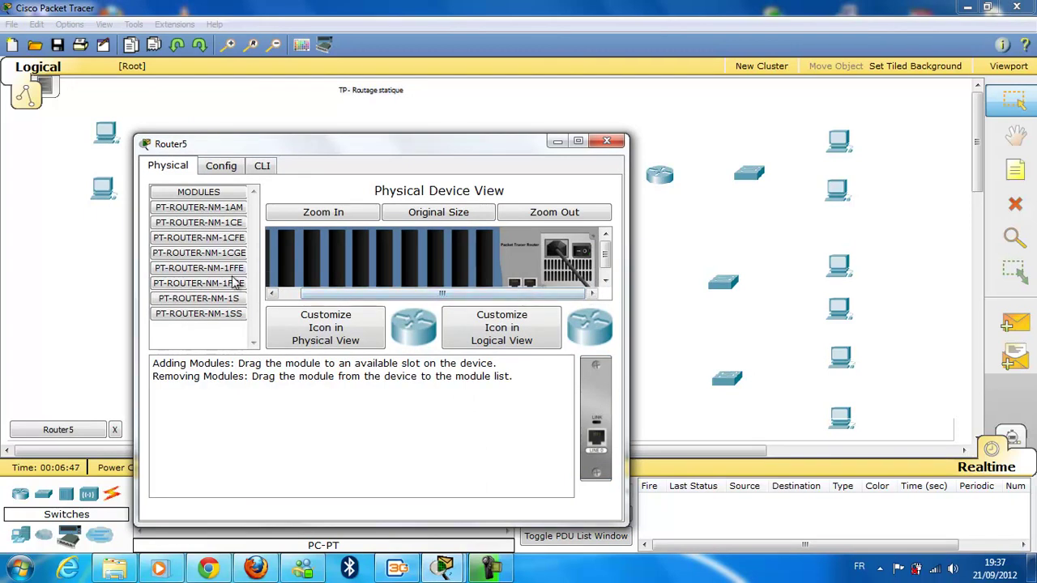
pyautogui.moveTo(220, 237); pyautogui.dragTo(483, 266)
pyautogui.moveTo(220, 244); pyautogui.dragTo(470, 255)
pyautogui.moveTo(229, 239); pyautogui.dragTo(466, 267)
pyautogui.click(583, 252)
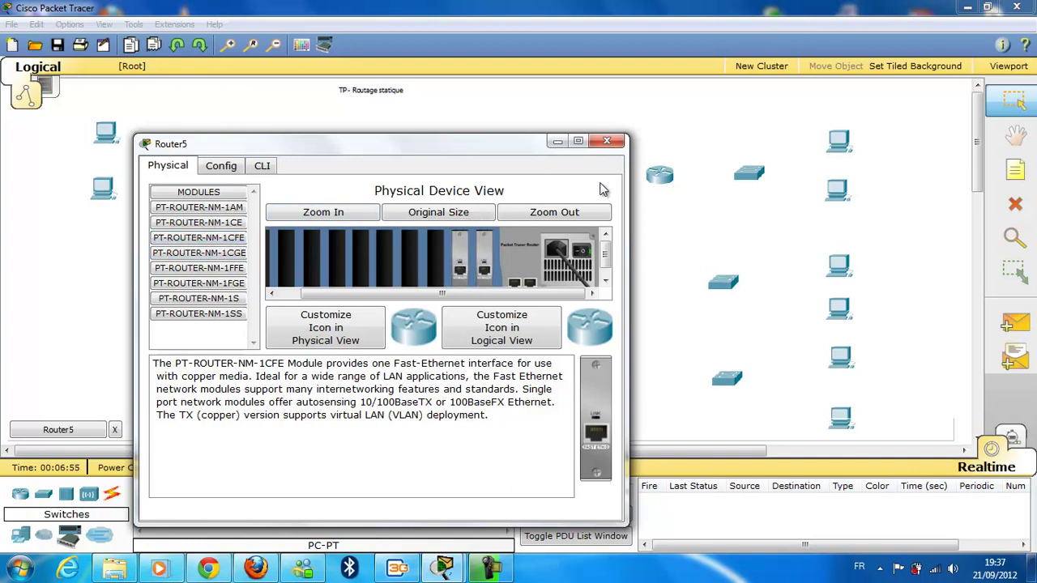
pyautogui.click(607, 141)
pyautogui.click(593, 283)
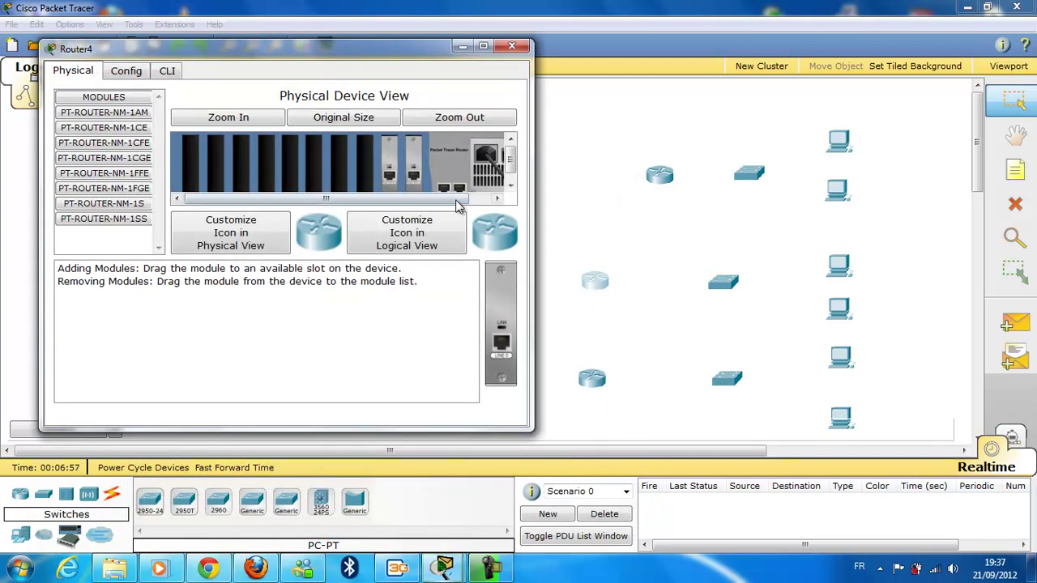
pyautogui.click(510, 49)
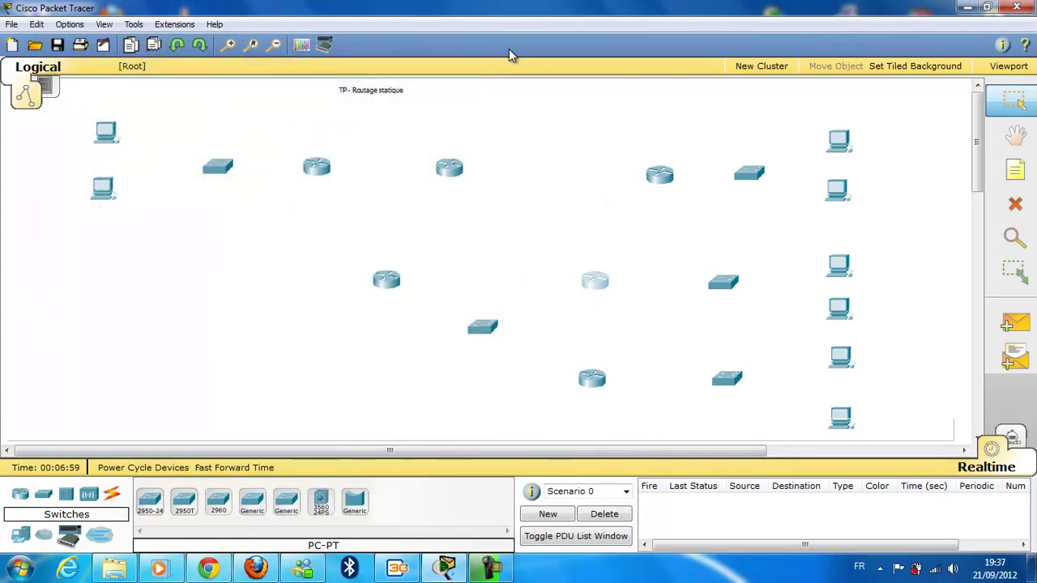
# Step: Using automatically chosen connections, link both left PCs to the left switch and that switch to the upper-left router
pyautogui.click(113, 497)
pyautogui.click(148, 503)
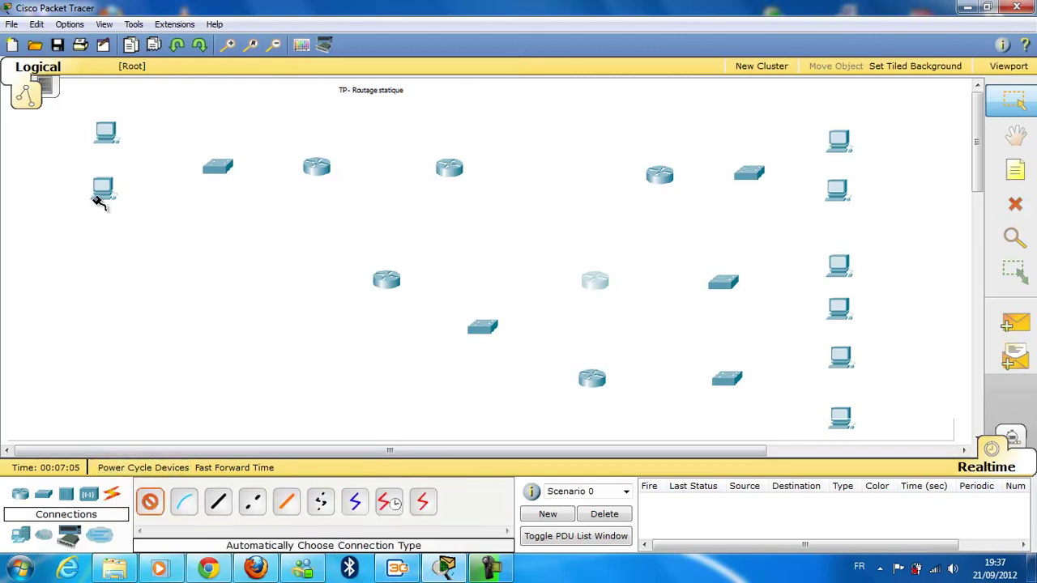
pyautogui.click(113, 193)
pyautogui.click(217, 167)
pyautogui.click(105, 134)
pyautogui.click(217, 168)
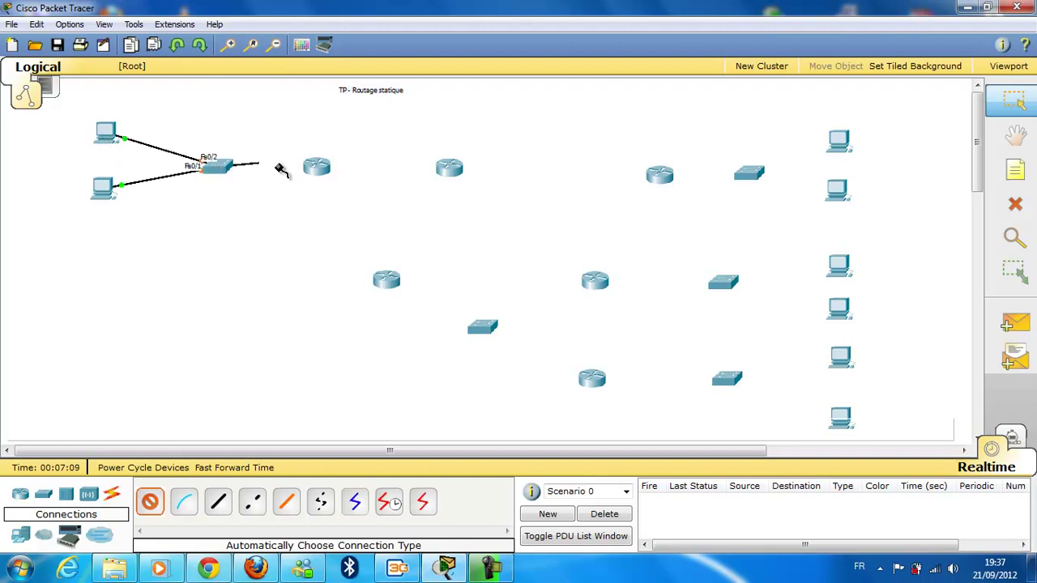
pyautogui.click(316, 168)
# Step: Connect the upper-left router to the top-row middle router and to the left router of the middle row with automatic connections
pyautogui.click(320, 168)
pyautogui.click(450, 170)
pyautogui.click(451, 177)
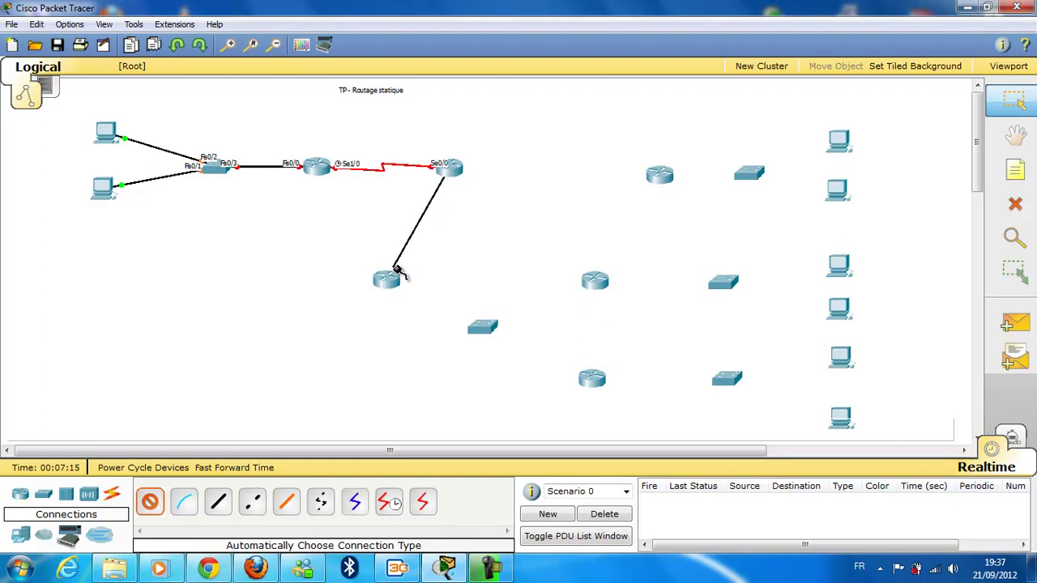
pyautogui.click(413, 250)
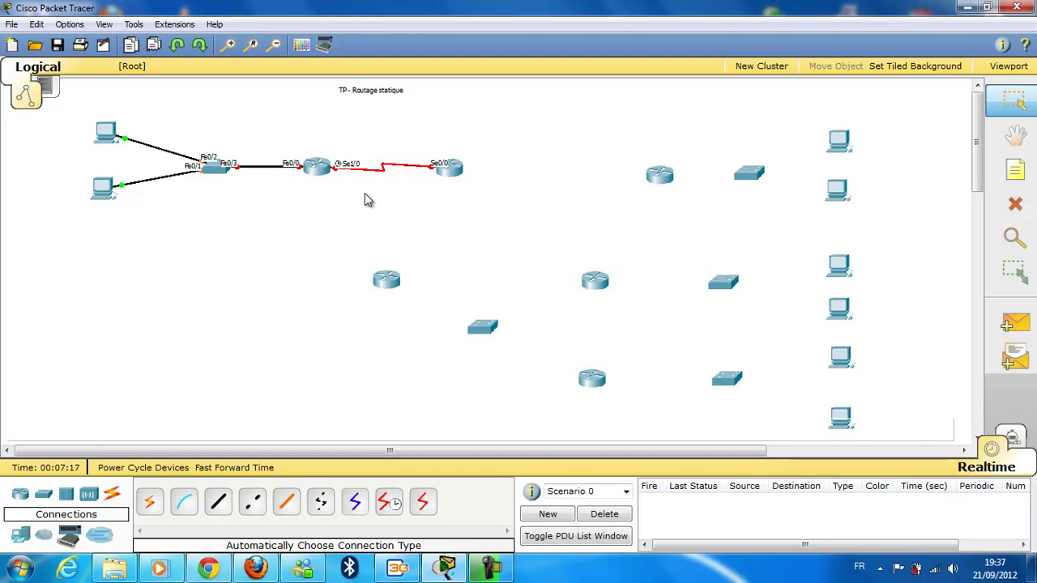
pyautogui.click(149, 504)
pyautogui.click(319, 166)
pyautogui.click(389, 280)
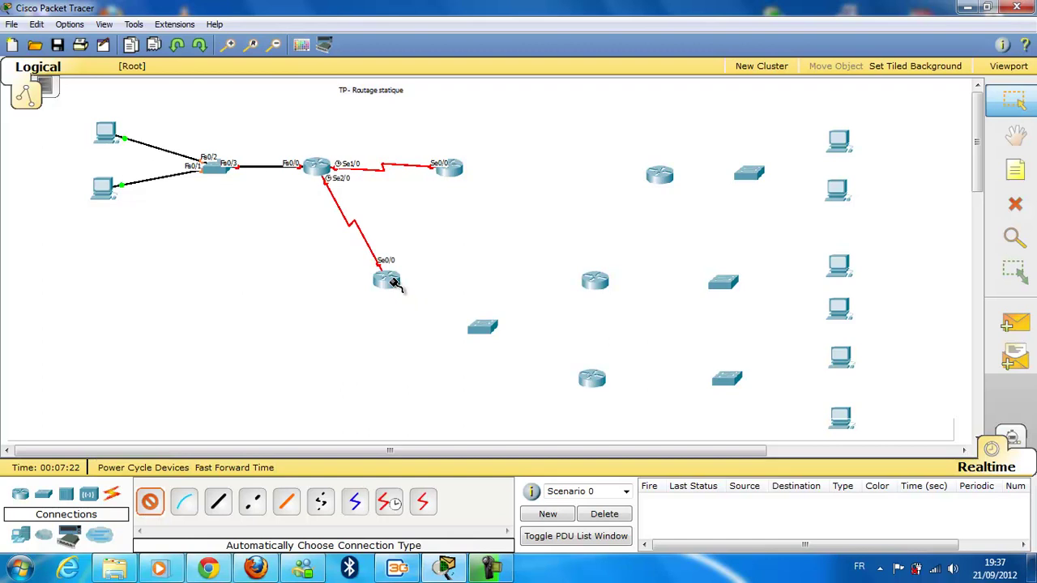
# Step: Connect the top-row middle router to the left router of the middle row and to the upper-right router
pyautogui.click(456, 168)
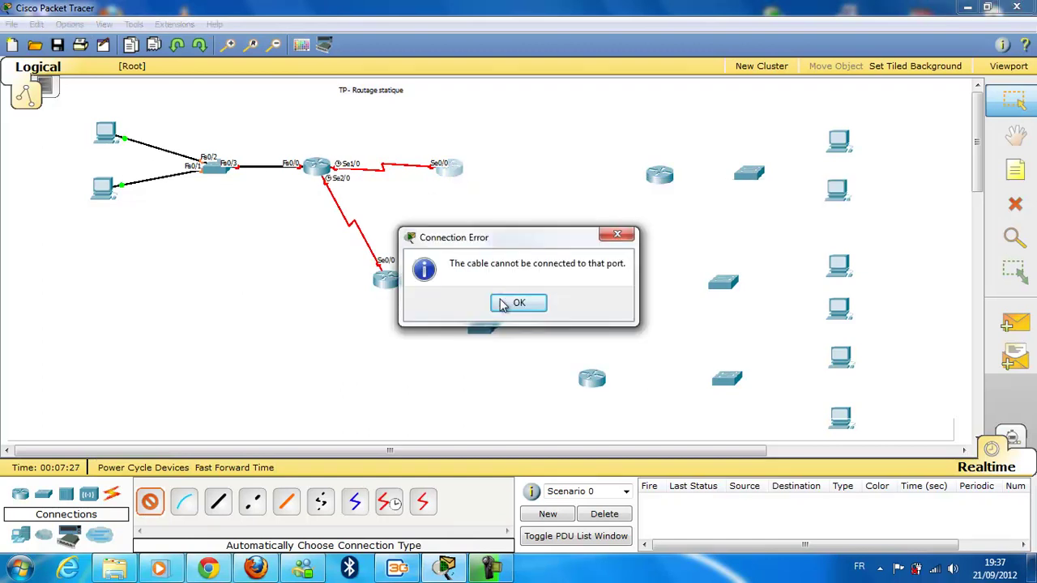
pyautogui.click(527, 302)
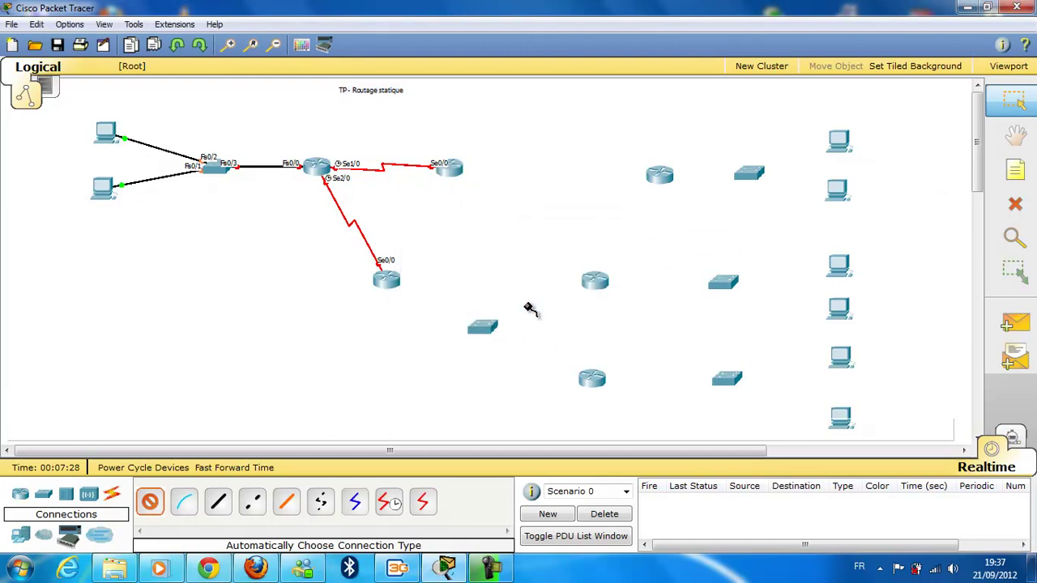
pyautogui.click(386, 281)
pyautogui.click(448, 167)
pyautogui.click(664, 175)
# Step: Link the central switch to the left and right routers of the middle row and to the lowest router
pyautogui.click(387, 280)
pyautogui.click(483, 332)
pyautogui.click(483, 332)
pyautogui.click(595, 280)
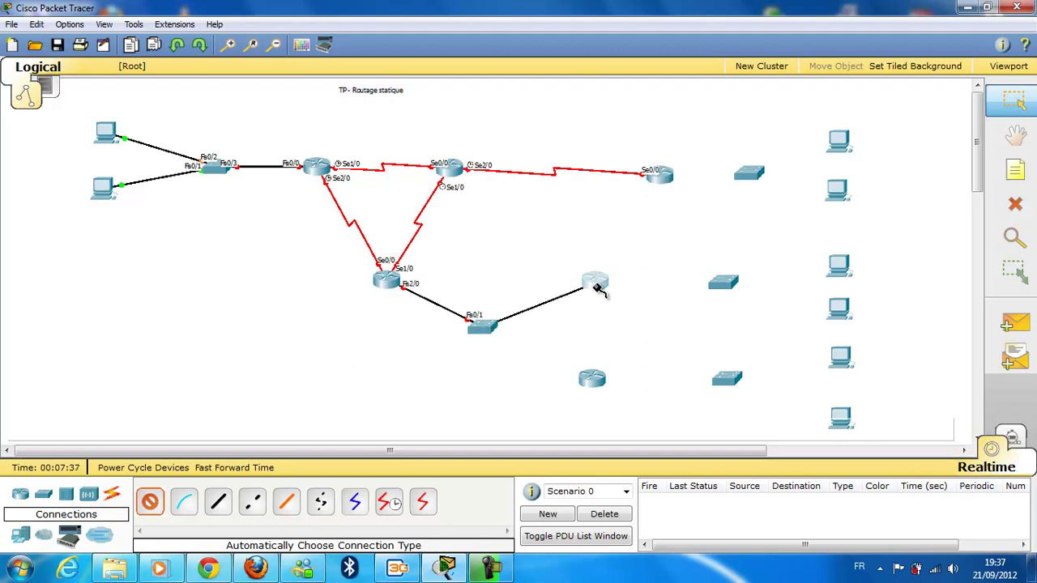
pyautogui.click(485, 330)
pyautogui.click(592, 378)
# Step: Connect the right router of the middle row and the lowest router each to the switch on its right
pyautogui.click(599, 282)
pyautogui.click(723, 282)
pyautogui.click(593, 381)
pyautogui.click(727, 380)
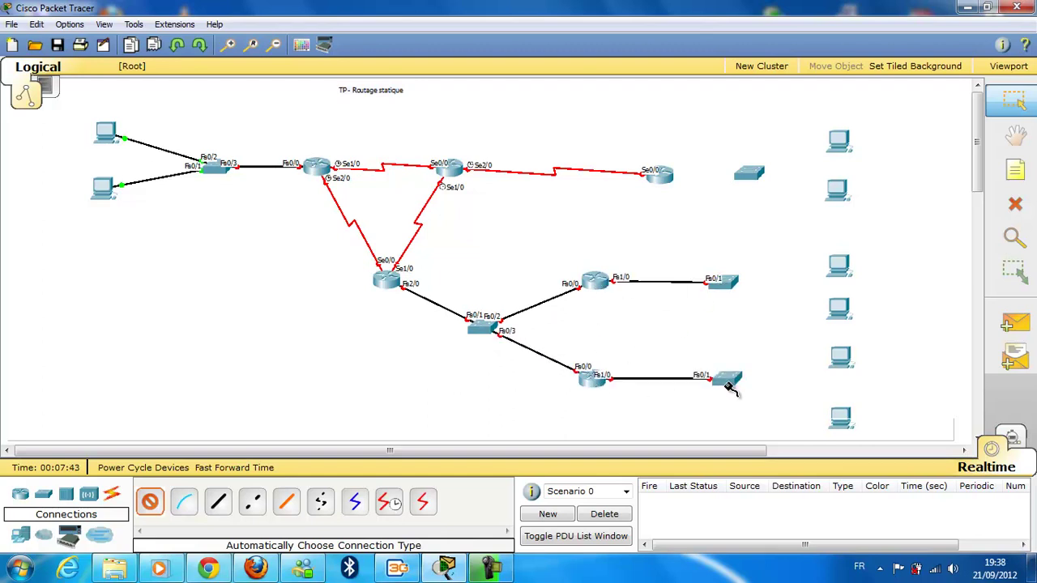
# Step: Connect the lower-right switch and the middle-right switch each to their two adjacent PCs
pyautogui.click(729, 379)
pyautogui.click(841, 418)
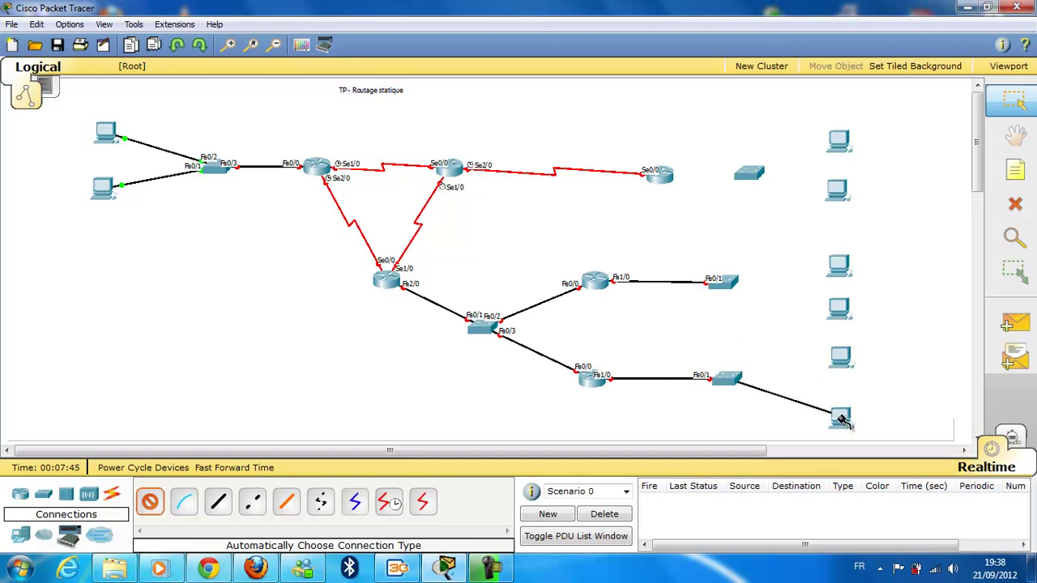
pyautogui.click(728, 379)
pyautogui.click(838, 359)
pyautogui.click(731, 289)
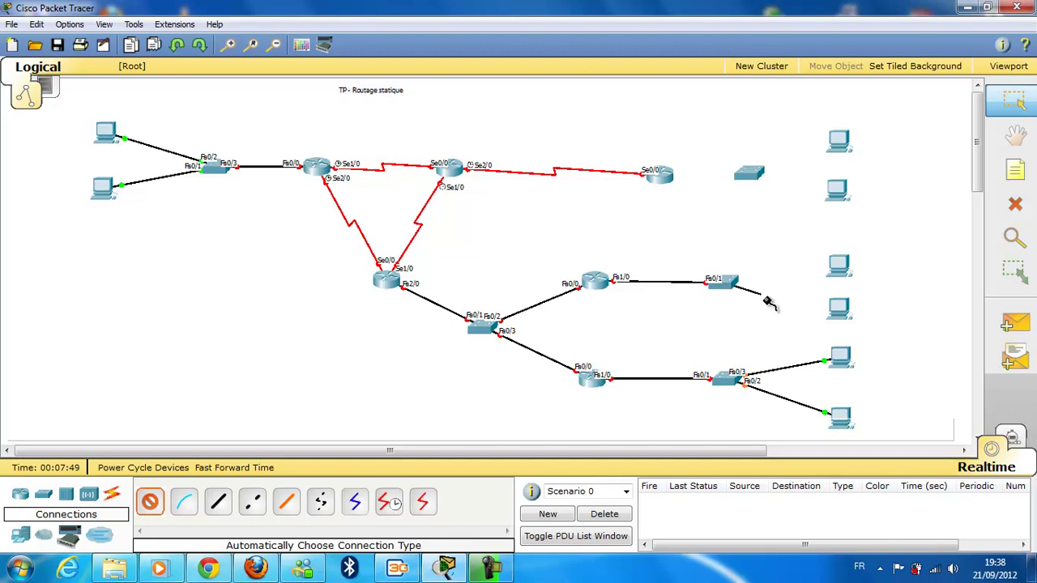
pyautogui.click(820, 310)
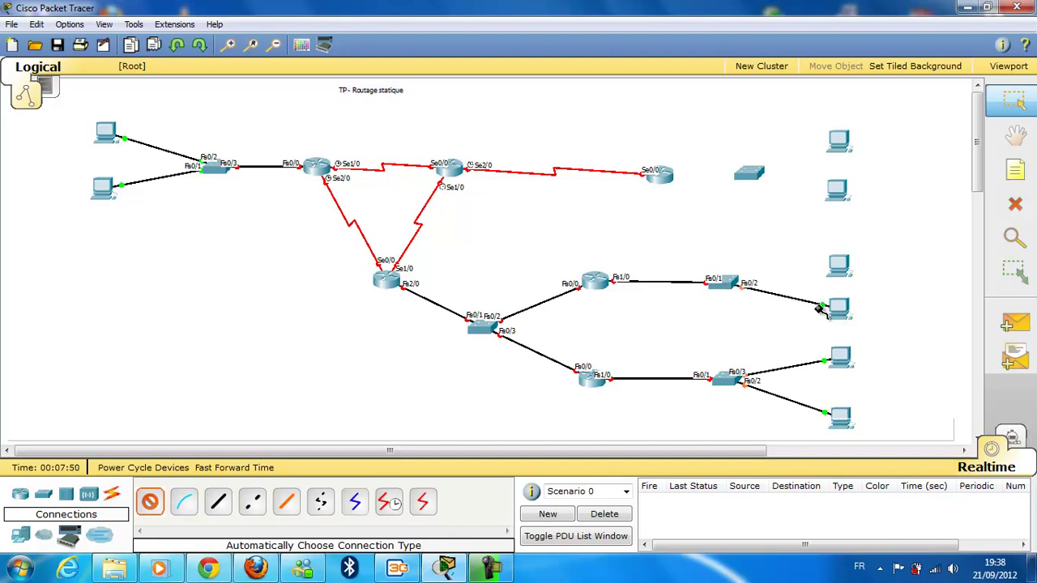
pyautogui.click(762, 278)
pyautogui.click(837, 267)
# Step: Connect the upper-right switch to its two PCs and to the upper-right router, and stop cabling
pyautogui.click(757, 177)
pyautogui.click(839, 193)
pyautogui.click(760, 175)
pyautogui.click(837, 145)
pyautogui.click(656, 177)
pyautogui.click(745, 173)
pyautogui.press('Escape')
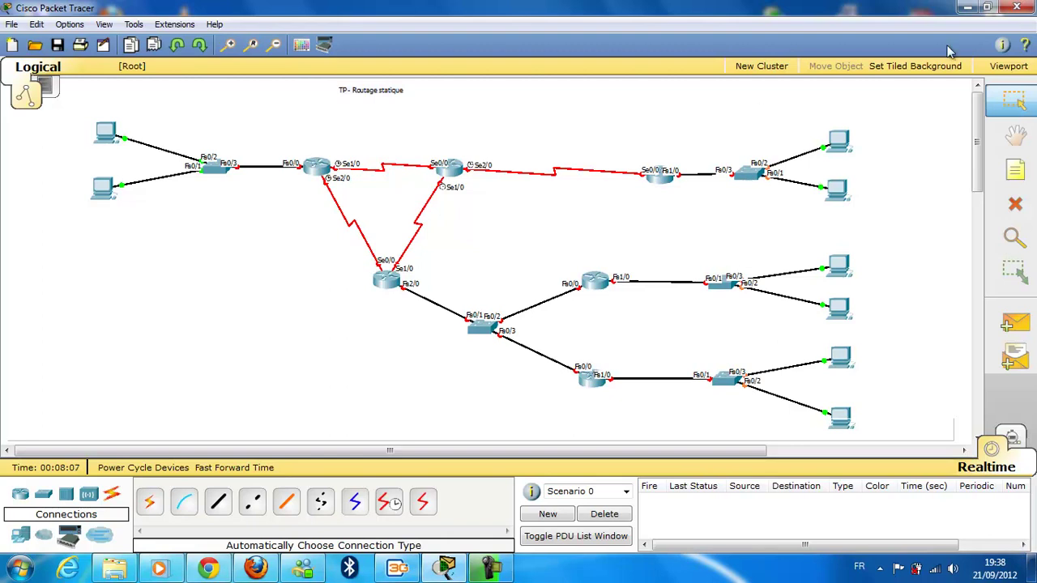
# Step: Start a text note beside the upper-left PC
pyautogui.click(1015, 170)
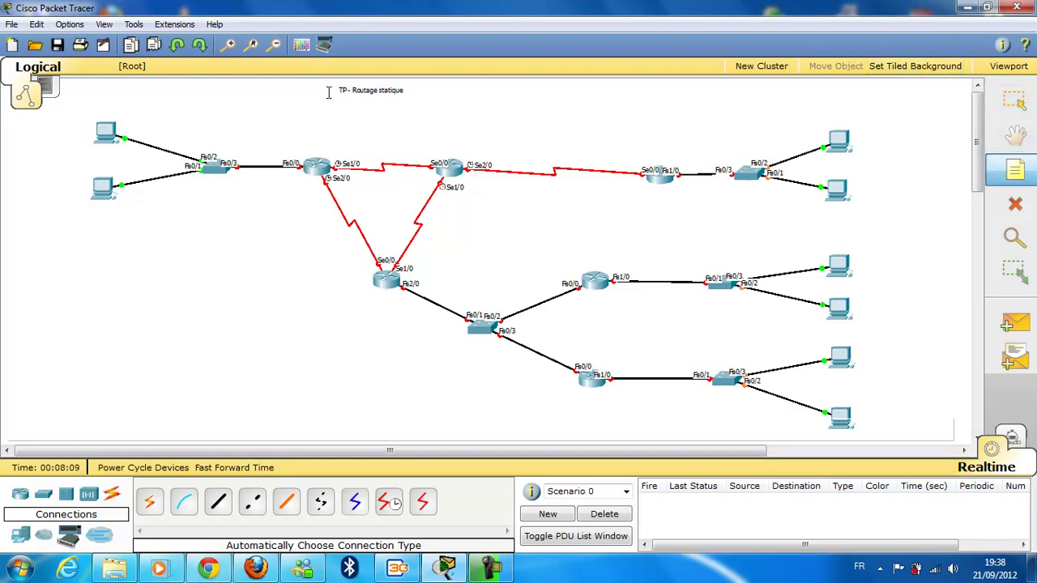
pyautogui.click(250, 45)
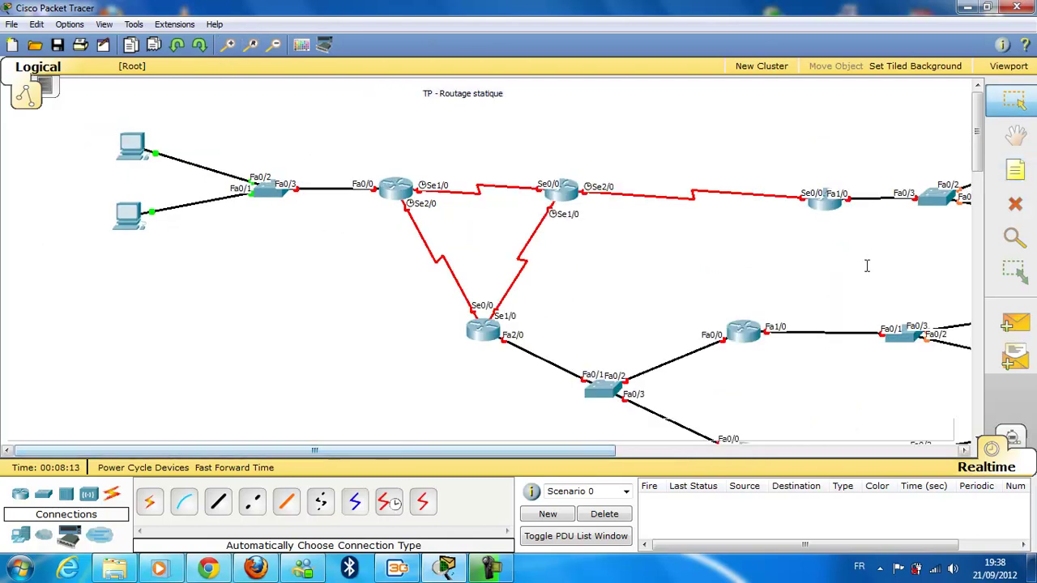
pyautogui.click(1015, 166)
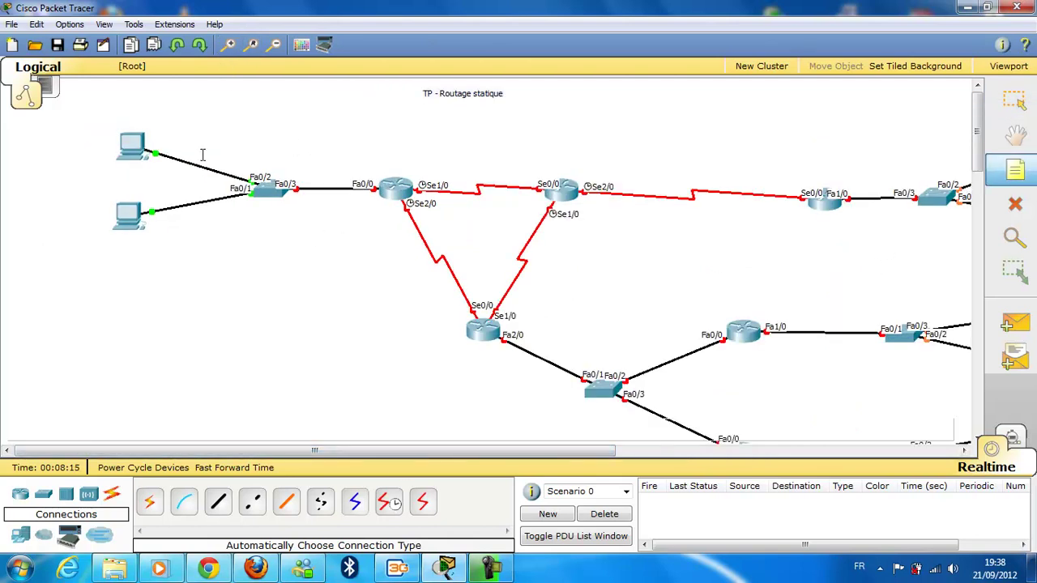
pyautogui.click(107, 162)
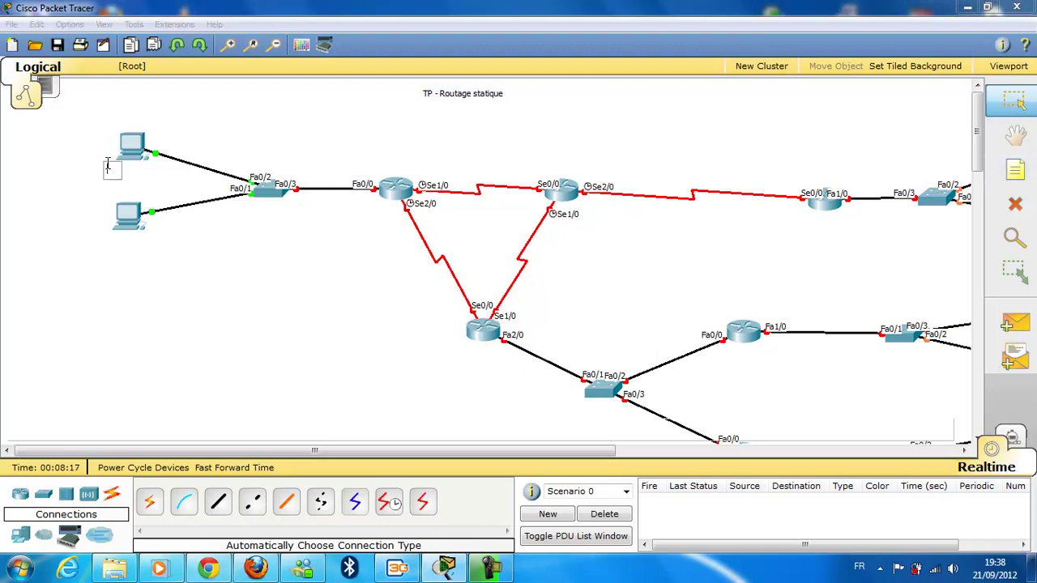